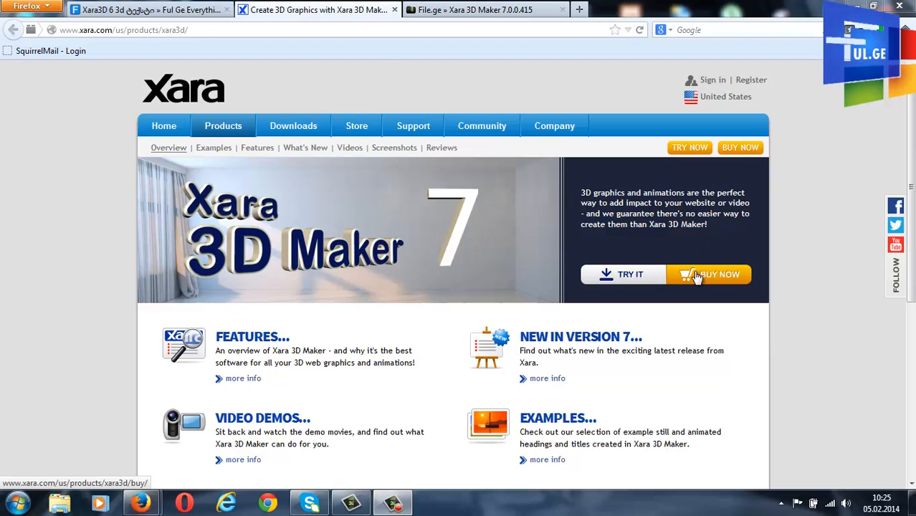
Examine the File.ge page for Xara 3D Maker 7.0.0.415, including its description and download links.
click(480, 15)
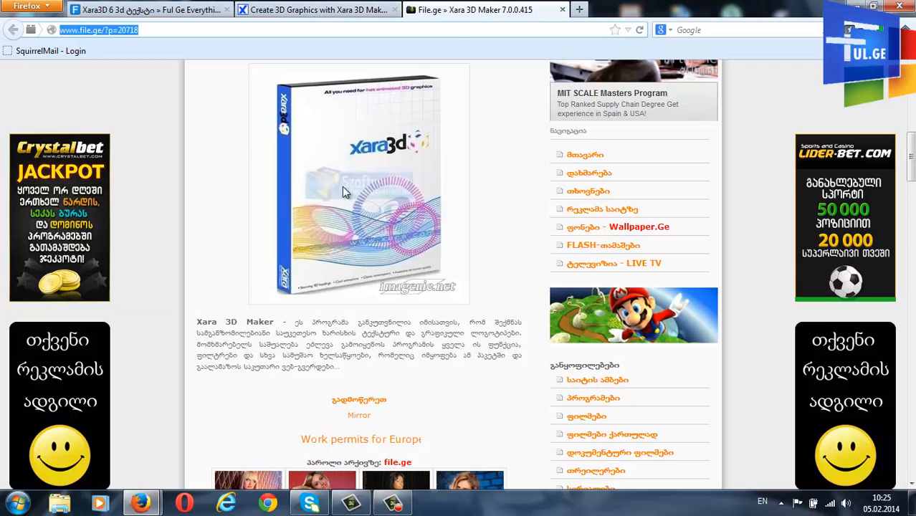
scroll(342, 186, down, 2)
scroll(339, 215, up, 2)
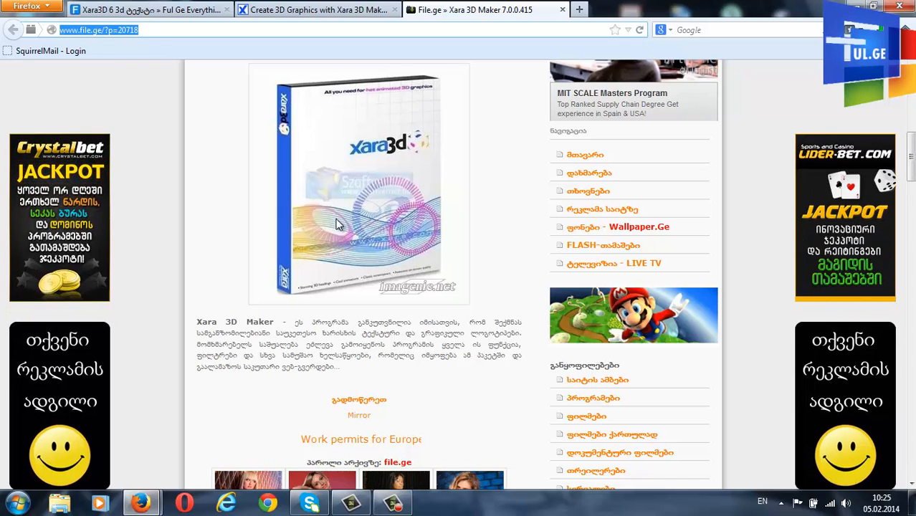
scroll(347, 172, up, 1)
scroll(346, 172, up, 4)
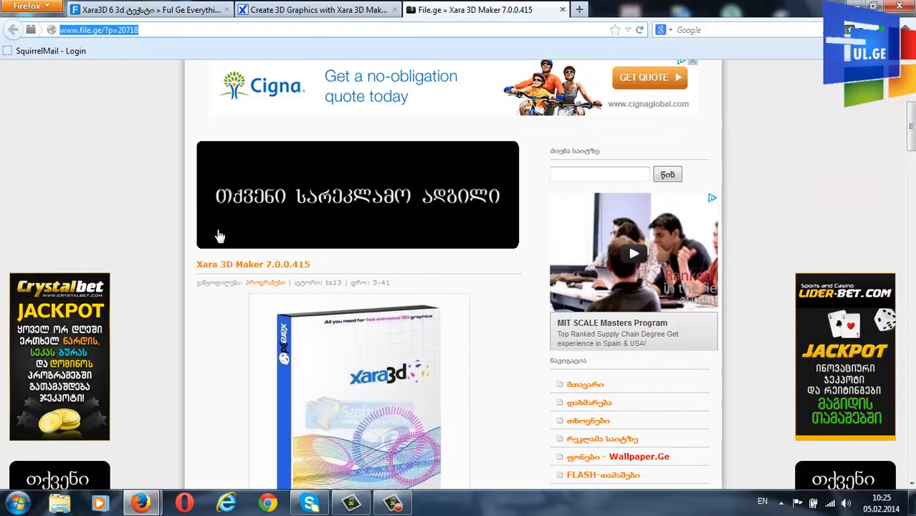
scroll(219, 246, down, 3)
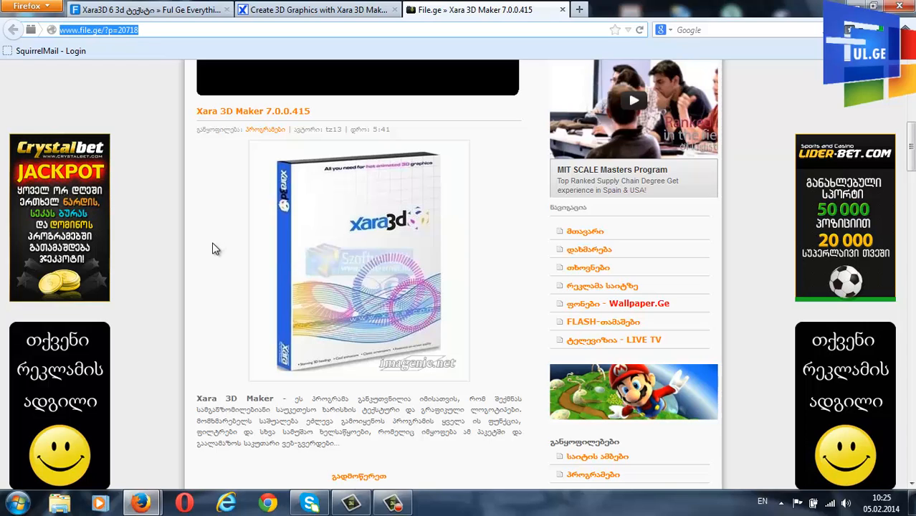
scroll(341, 163, down, 1)
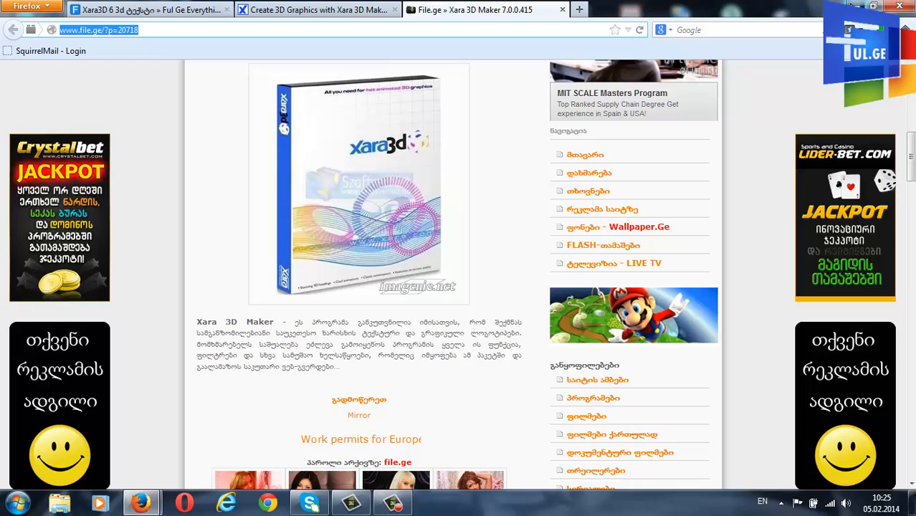
Go to the desktop and extract the X3M7.0.0.415_BY_FILE.GE archive into its own folder there.
click(857, 6)
click(28, 202)
right_click(29, 202)
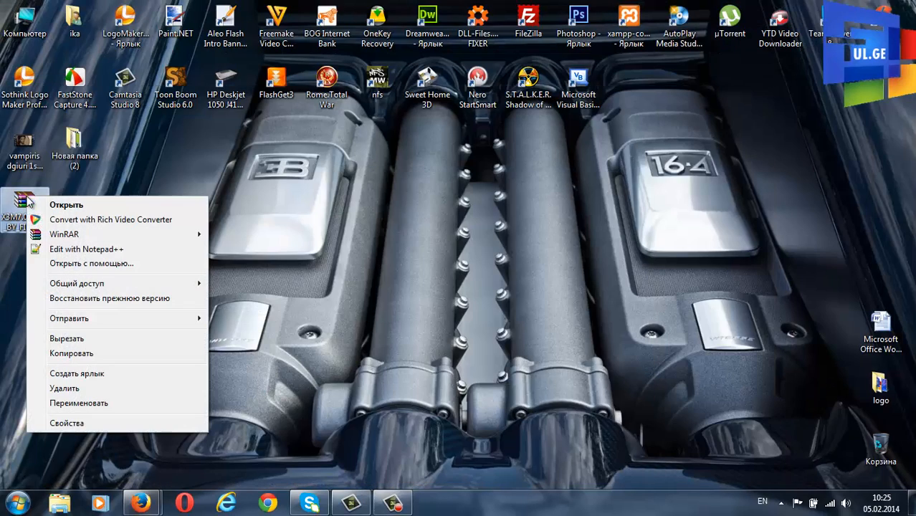
mouse_move(107, 237)
click(250, 262)
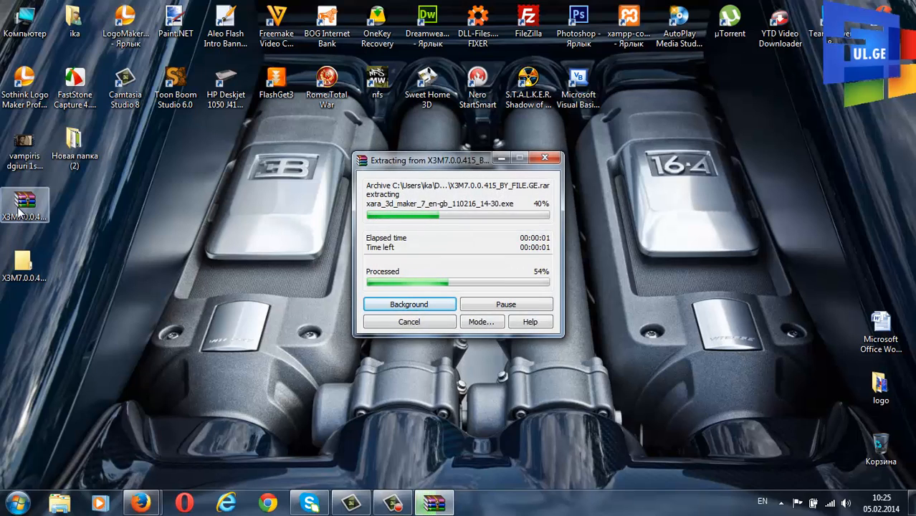
Move the archive and its extracted folder side by side to a free area of the desktop.
drag(19, 209, 214, 231)
click(32, 269)
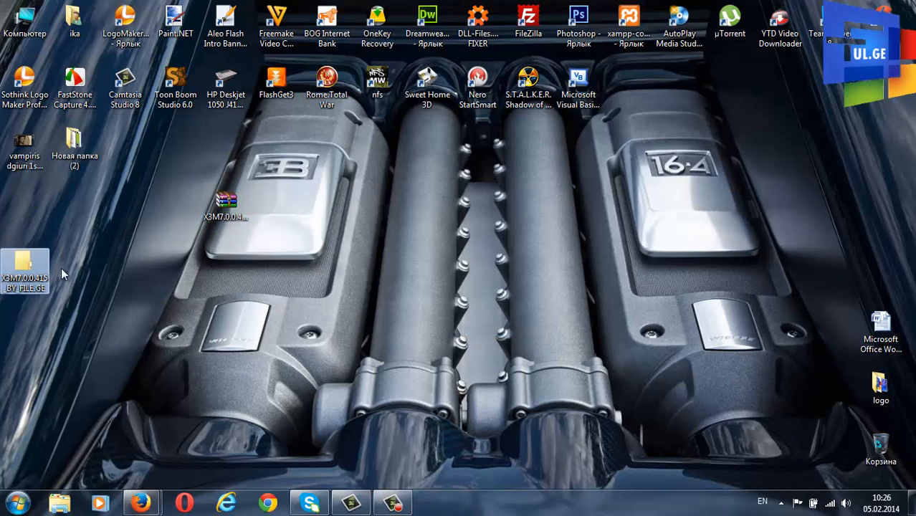
drag(265, 207, 276, 215)
Open the extracted folder down to Xara.3D.Maker.7.0.0.415 and run the xara_3d_maker_7_en-gb_110216_14-30 installer.
double_click(276, 205)
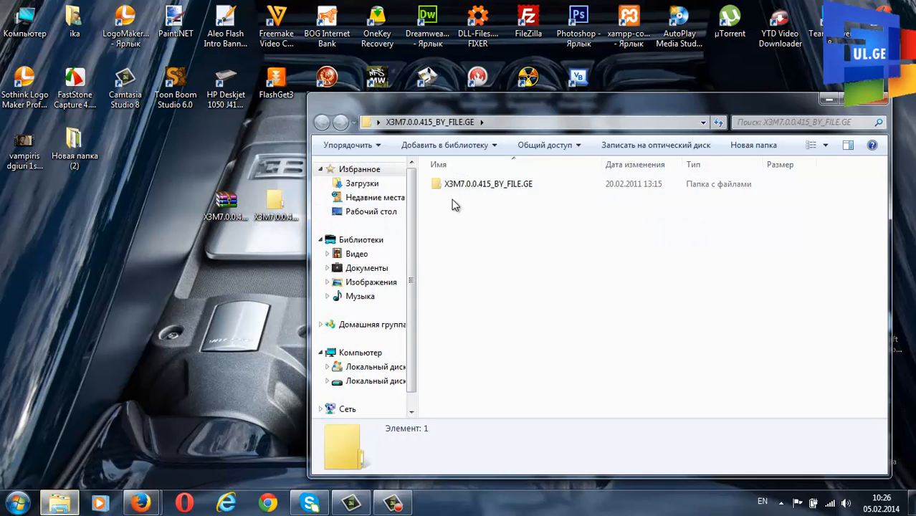
double_click(466, 183)
double_click(463, 185)
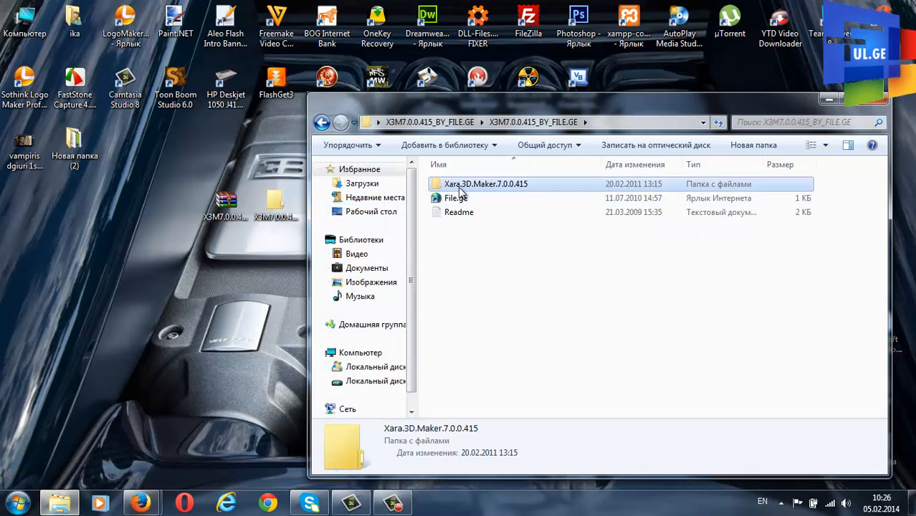
click(481, 225)
double_click(481, 225)
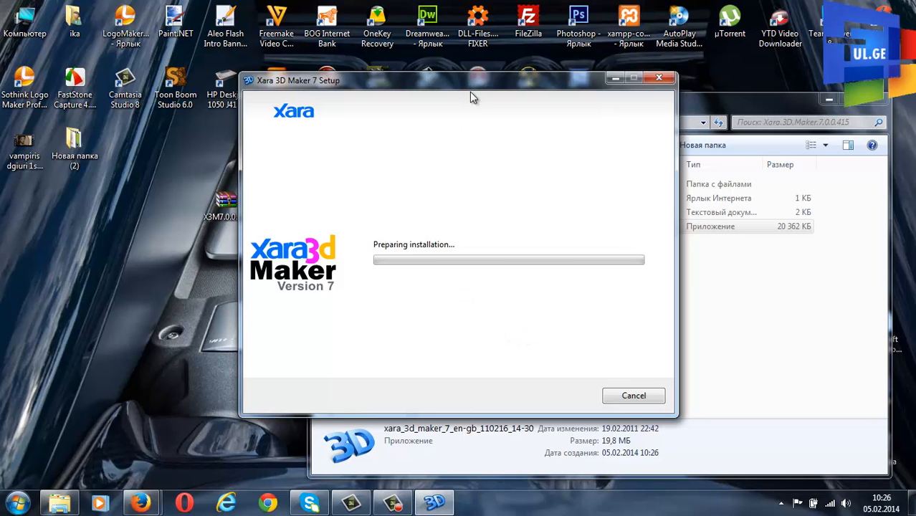
Start the Xara 3D Maker 7 installation with the Standard installation type.
drag(471, 85, 298, 96)
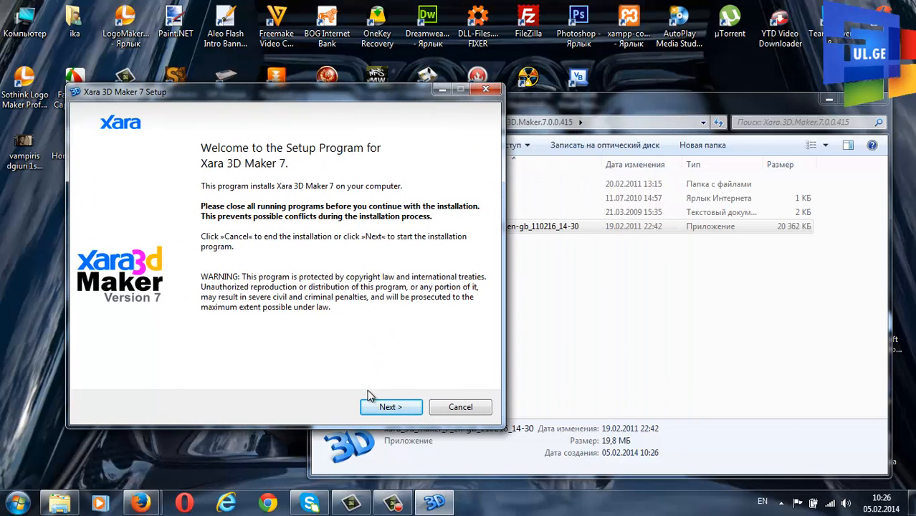
click(387, 407)
click(389, 408)
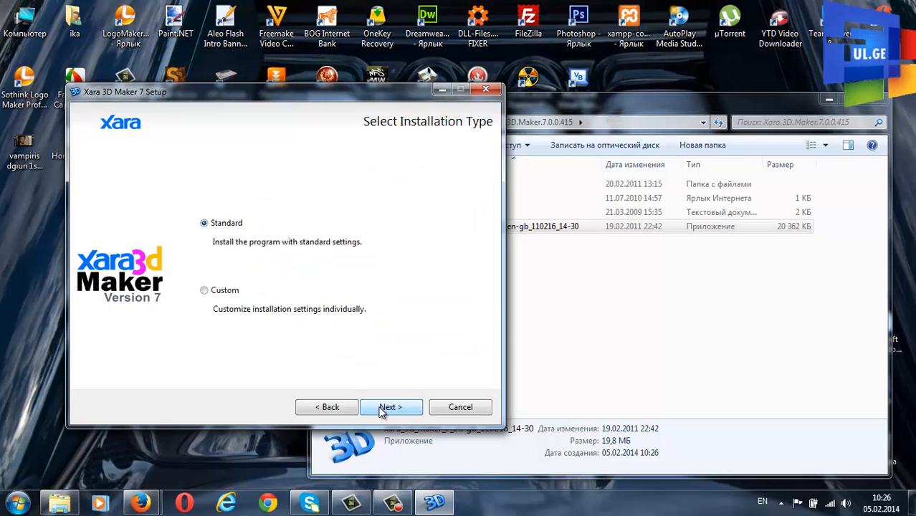
click(406, 415)
click(402, 410)
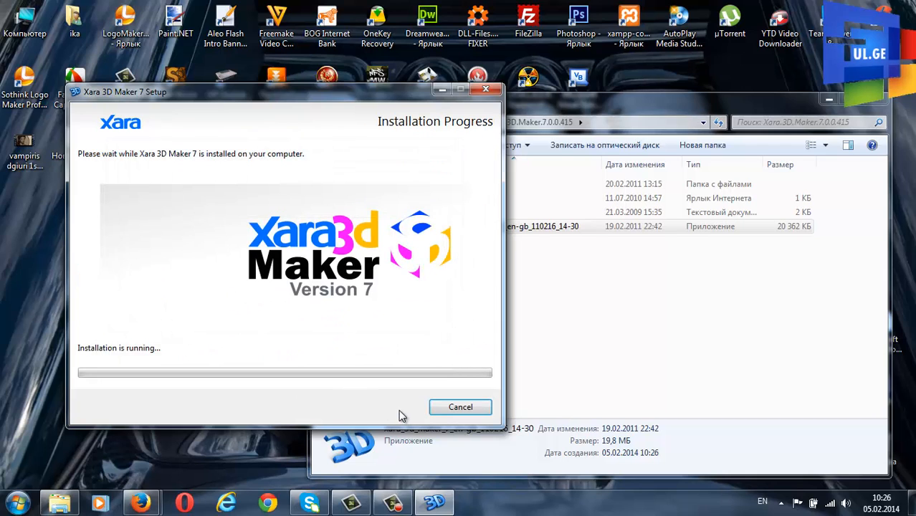
Open the crack folder inside Xara.3D.Maker.7.0.0.415 and copy the X3D application file.
click(565, 289)
double_click(451, 182)
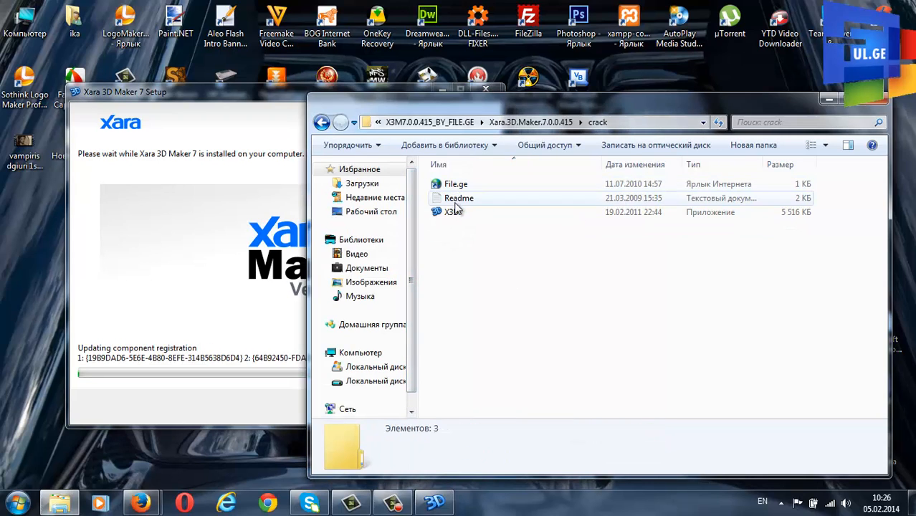
click(453, 213)
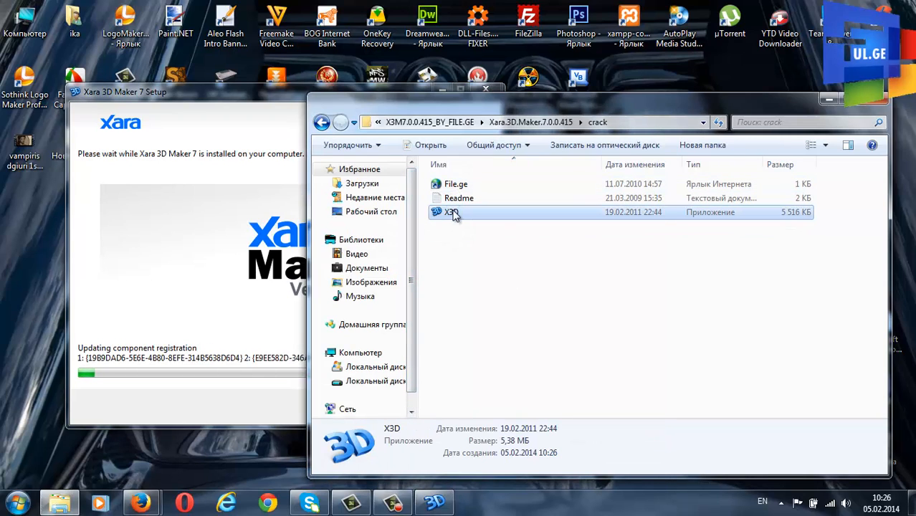
right_click(453, 213)
click(501, 407)
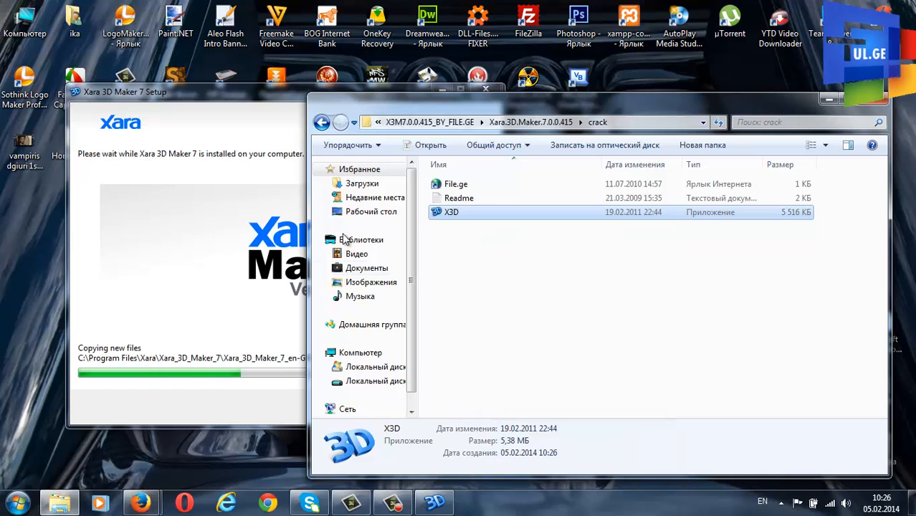
Return to the Xara 3D Maker 7 setup and finish the installation.
click(265, 105)
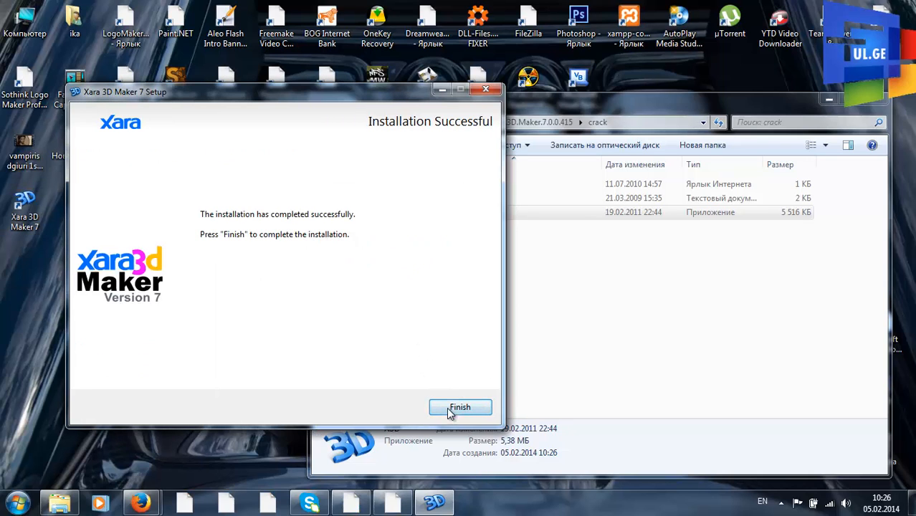
click(460, 407)
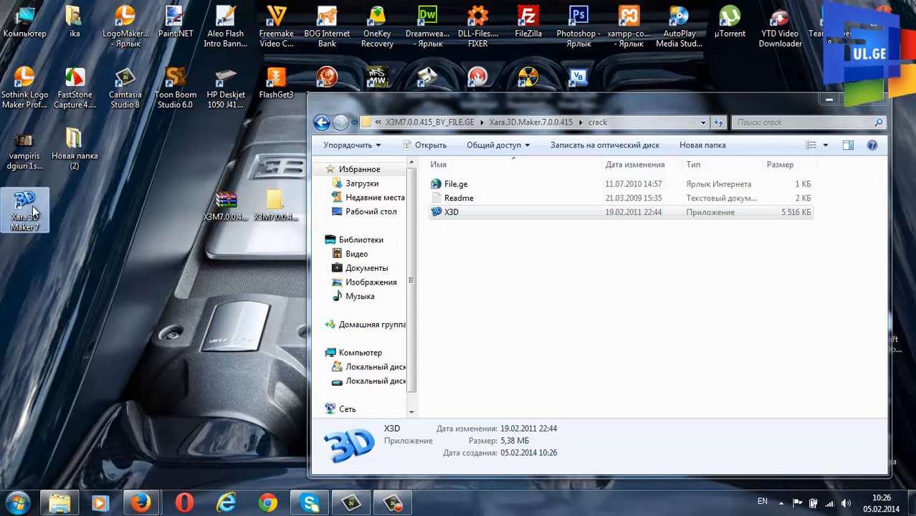
Take the target path from the Xara 3D Maker 7 shortcut's properties and open C:\Program Files\Xara\Xara_3D_Maker_7.
right_click(32, 204)
click(114, 479)
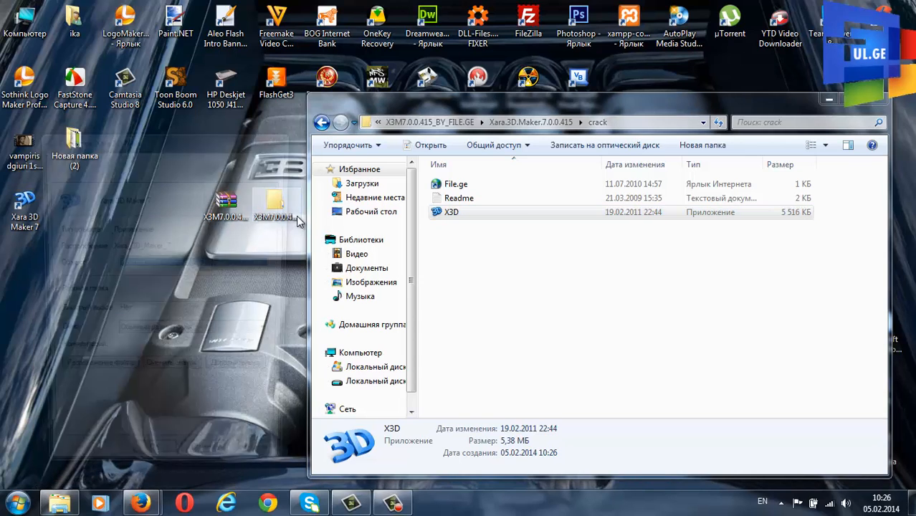
click(171, 262)
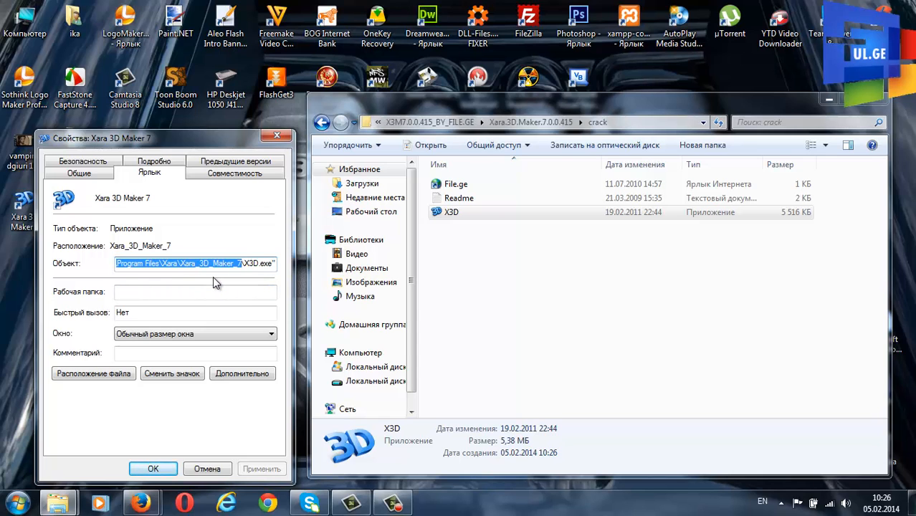
key(super+r)
text(C:\Program Files\Xara\Xara_3D_Maker_7)
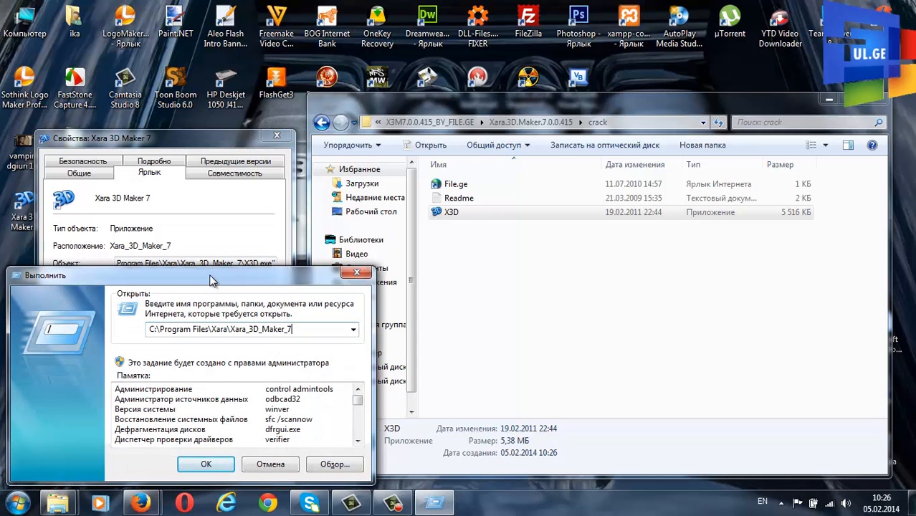
key(Return)
Copy X3D from the crack folder into the Xara_3D_Maker_7 program folder, replacing the existing file.
drag(517, 8, 147, 31)
click(672, 287)
click(448, 211)
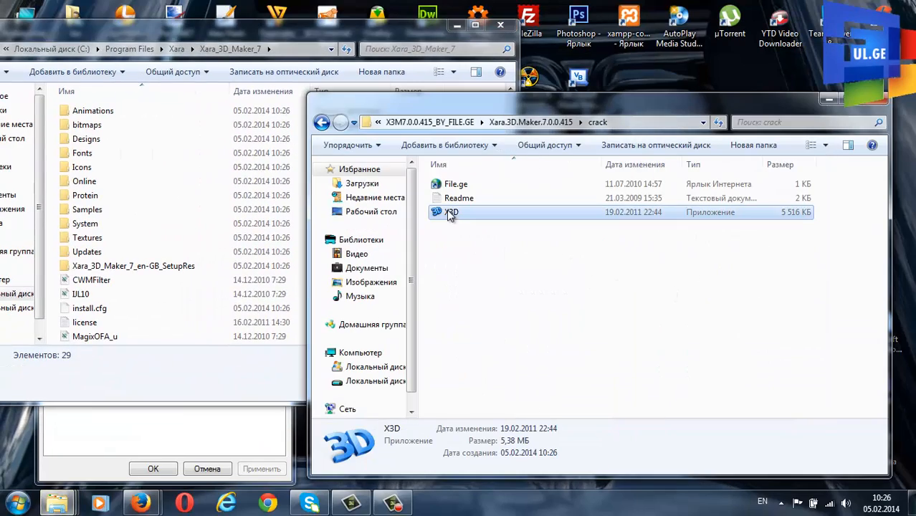
click(191, 332)
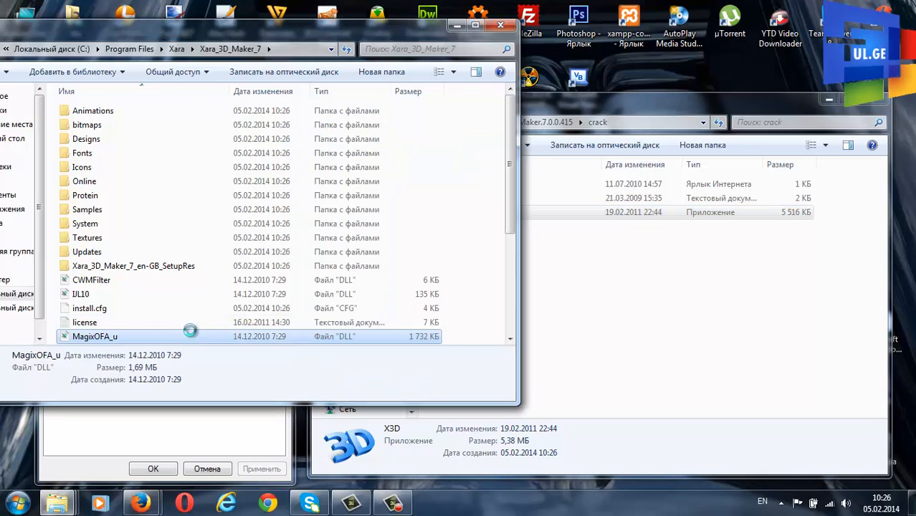
key(ctrl+v)
click(366, 168)
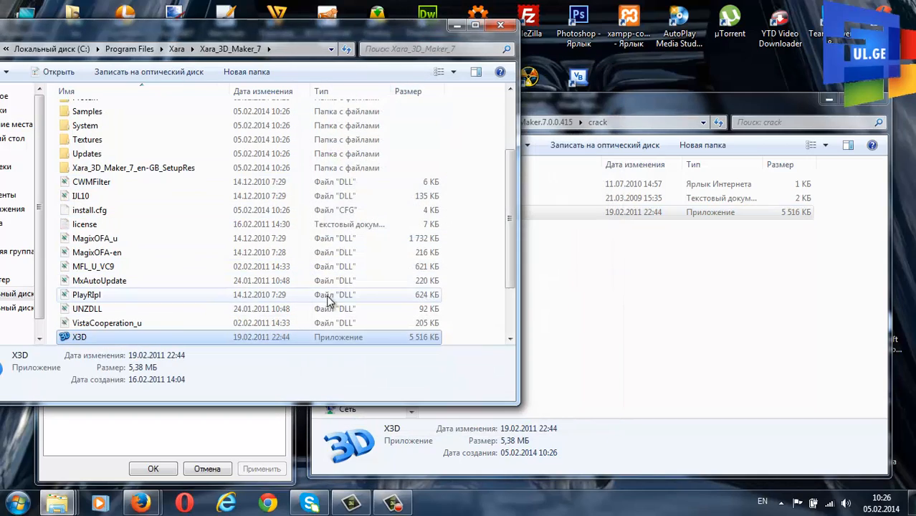
Close the program folder, the shortcut properties and the crack folder.
click(498, 27)
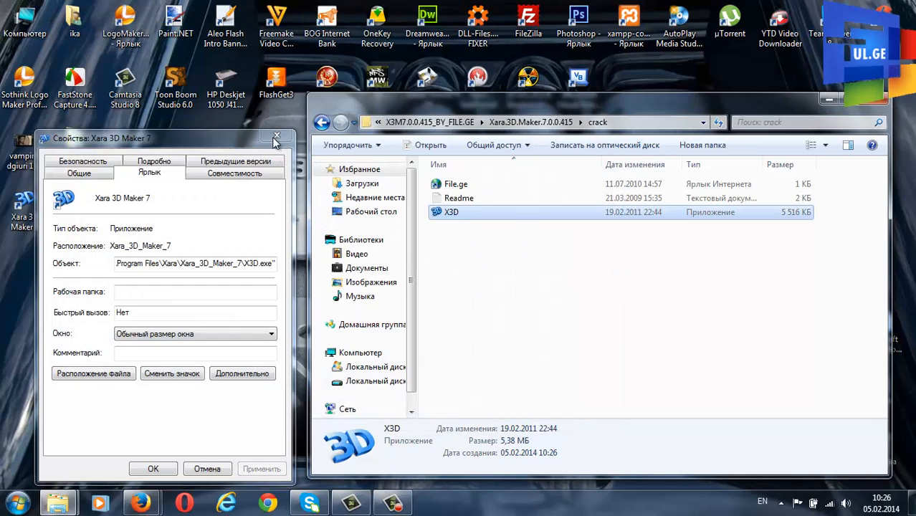
click(276, 138)
click(883, 101)
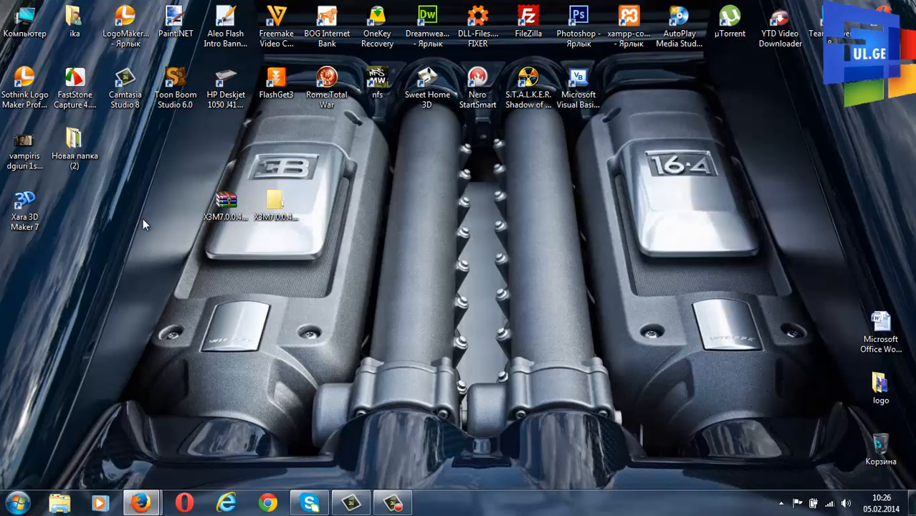
Launch Xara 3D Maker 7 from the desktop and dismiss the community welcome and Tip of the Day.
double_click(25, 208)
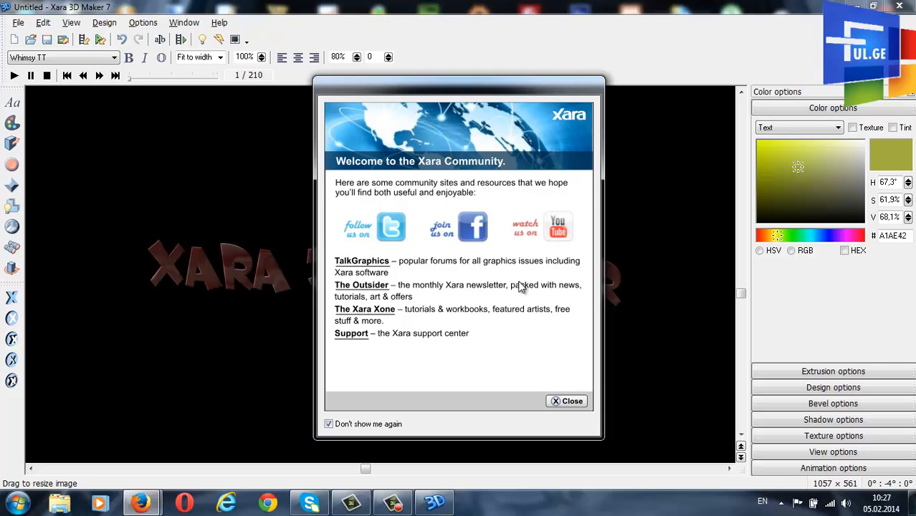
click(566, 402)
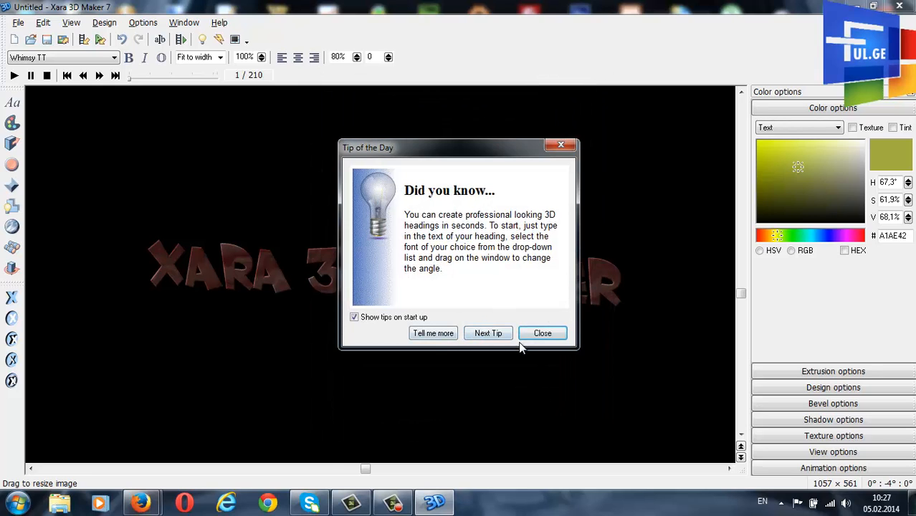
click(561, 146)
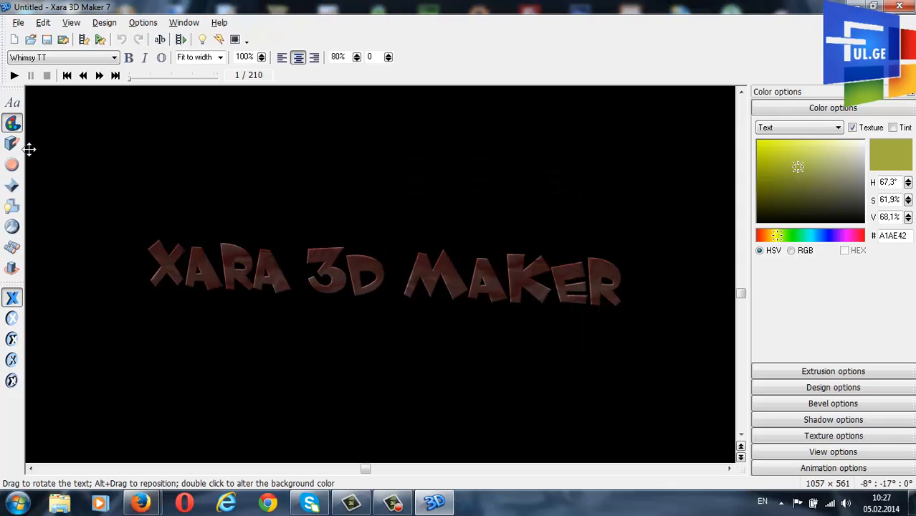
View the sample heading's text options without changes, and preview its animation briefly.
click(12, 102)
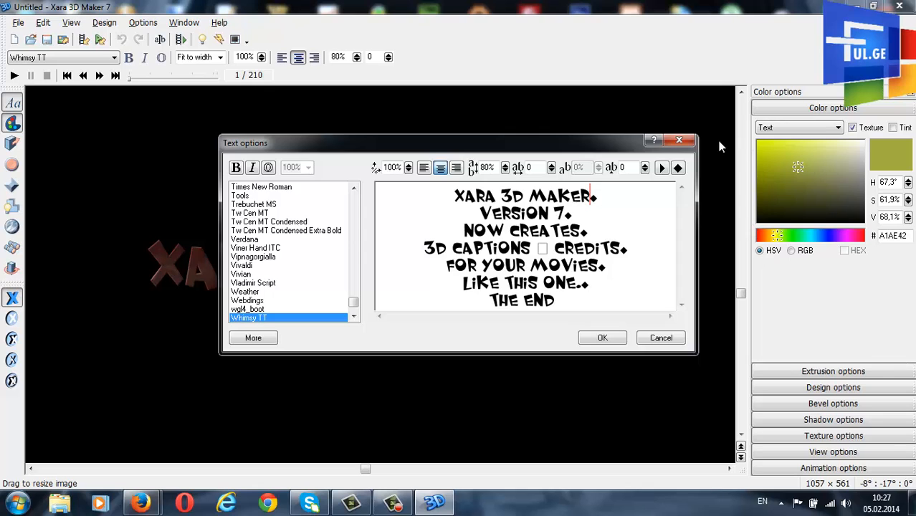
click(680, 140)
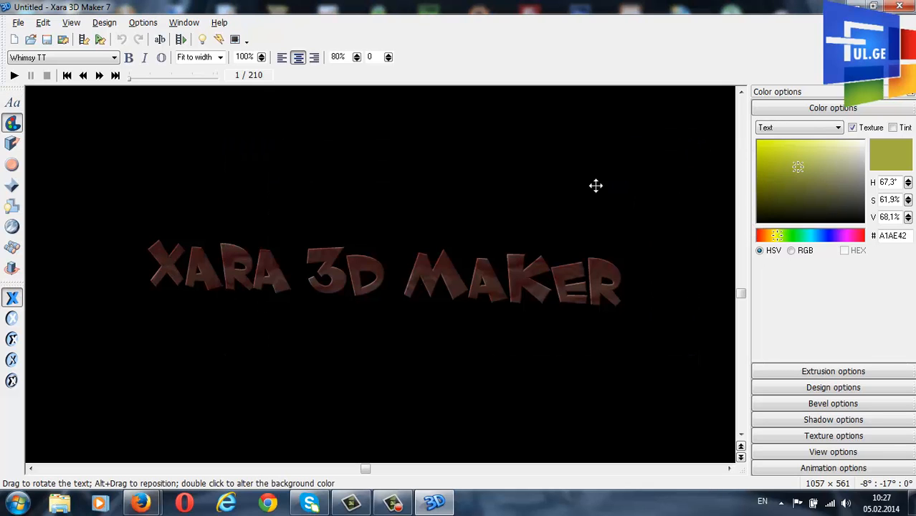
click(13, 76)
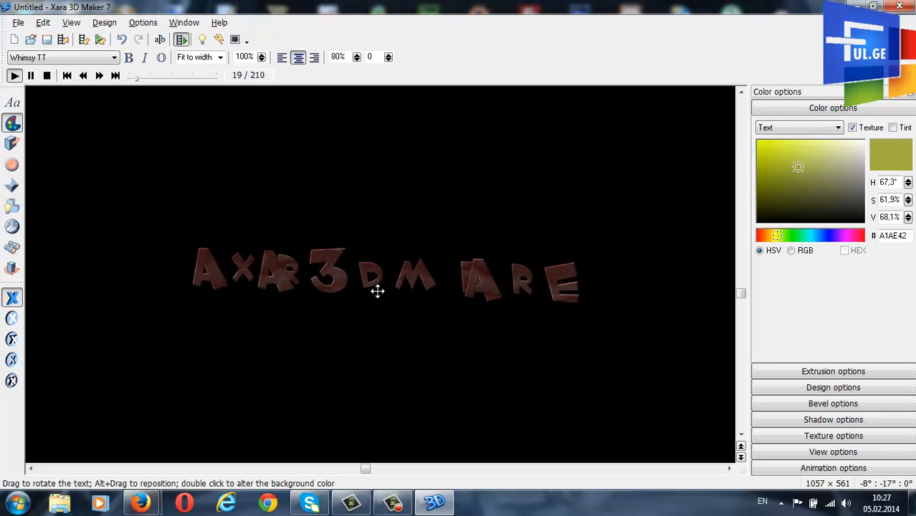
click(47, 75)
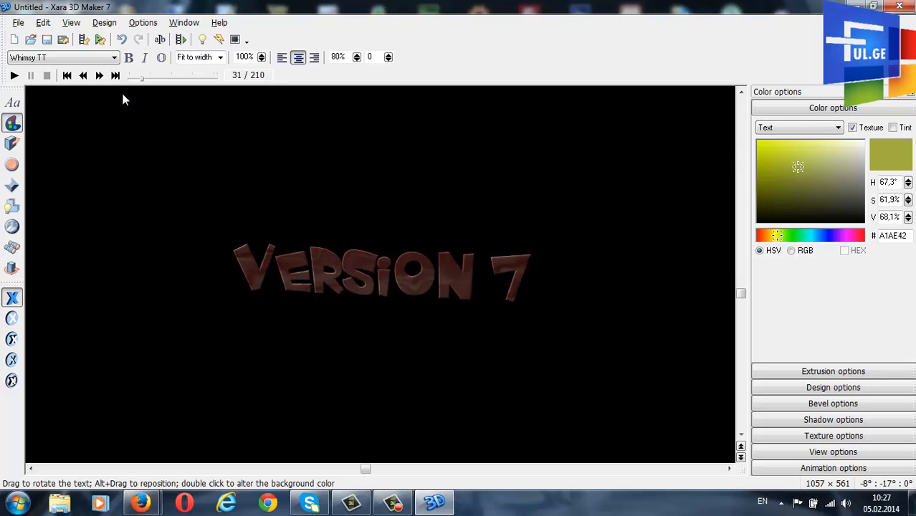
Browse the Animations presets for the heading, previewing scroll and pulsate types such as DownDownScroll and Pulsate1aMultiline.
click(84, 39)
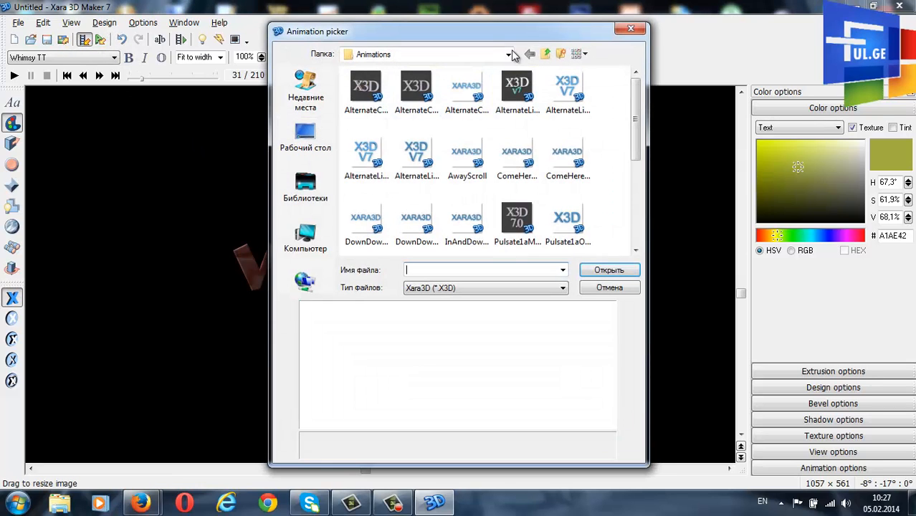
click(547, 53)
double_click(402, 89)
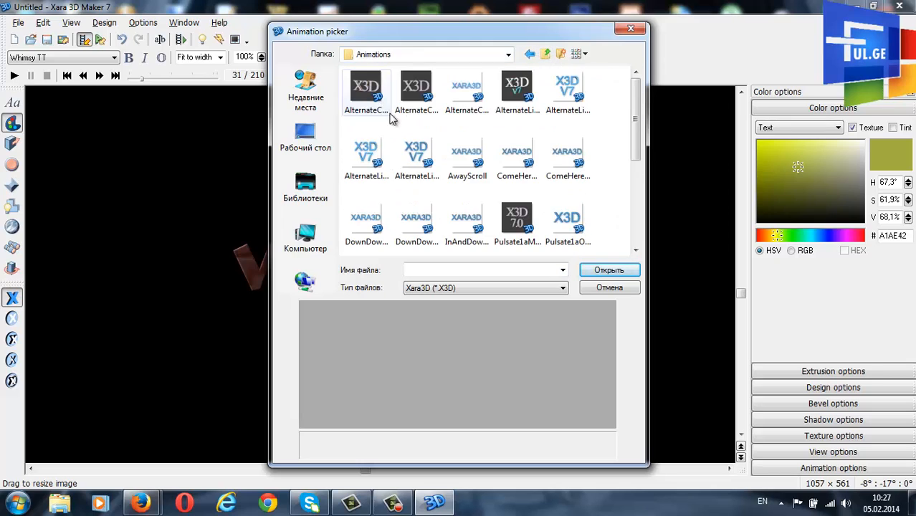
click(459, 155)
click(416, 223)
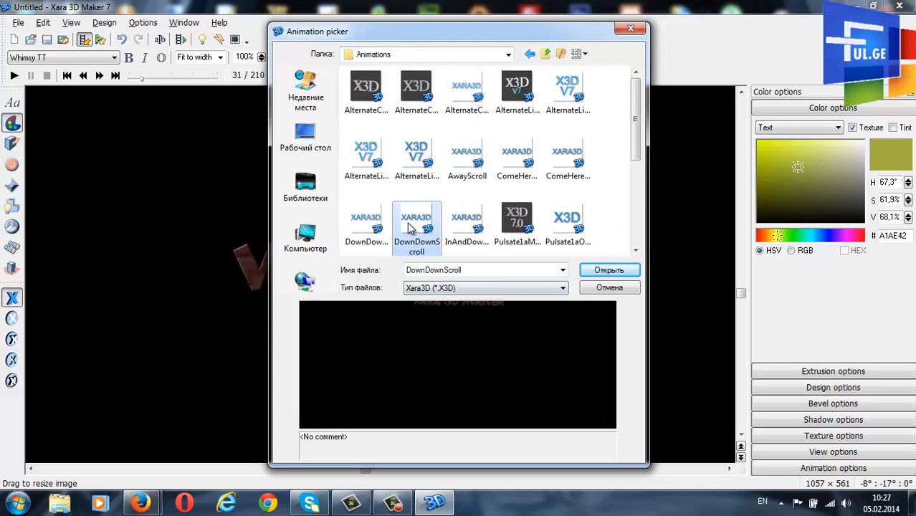
click(459, 225)
click(516, 222)
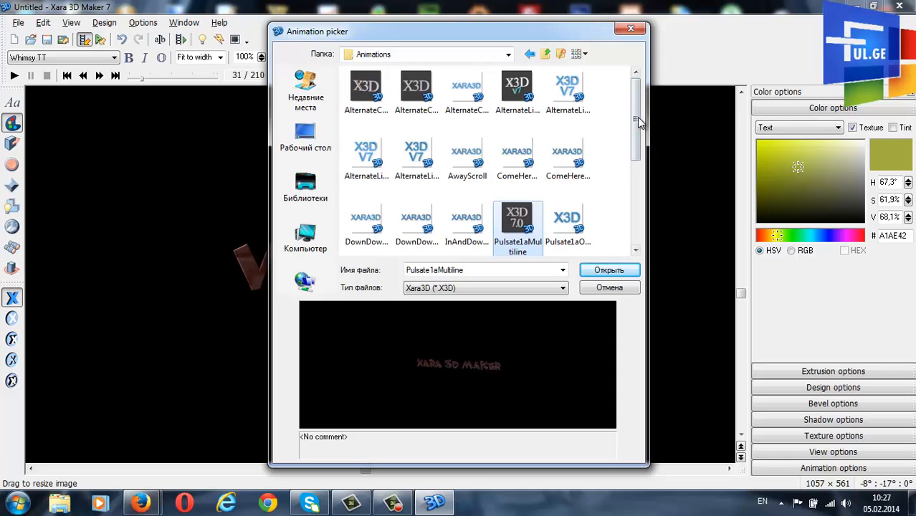
Preview further animation presets, including Rippleb, Pulse2, Rotate2bWave and Swing1bWave.
drag(637, 117, 637, 169)
click(567, 171)
click(516, 173)
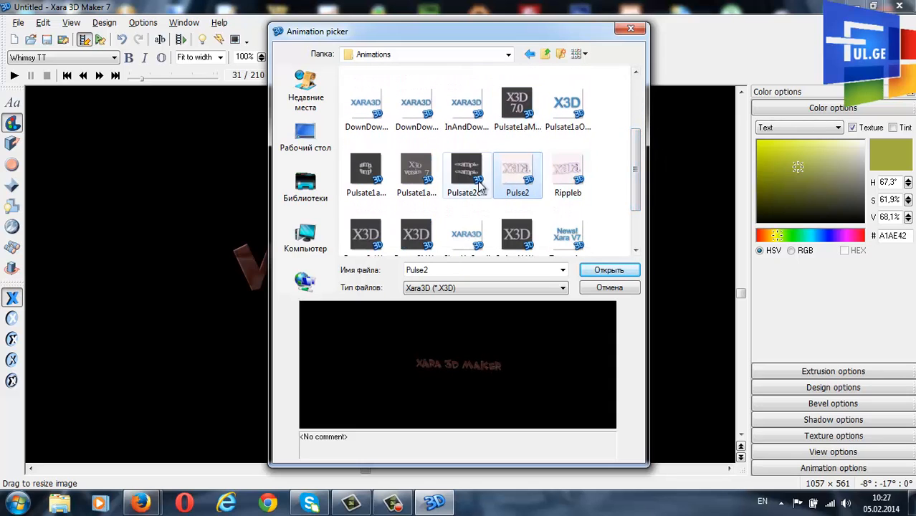
click(466, 172)
click(416, 172)
click(365, 172)
click(365, 235)
click(416, 235)
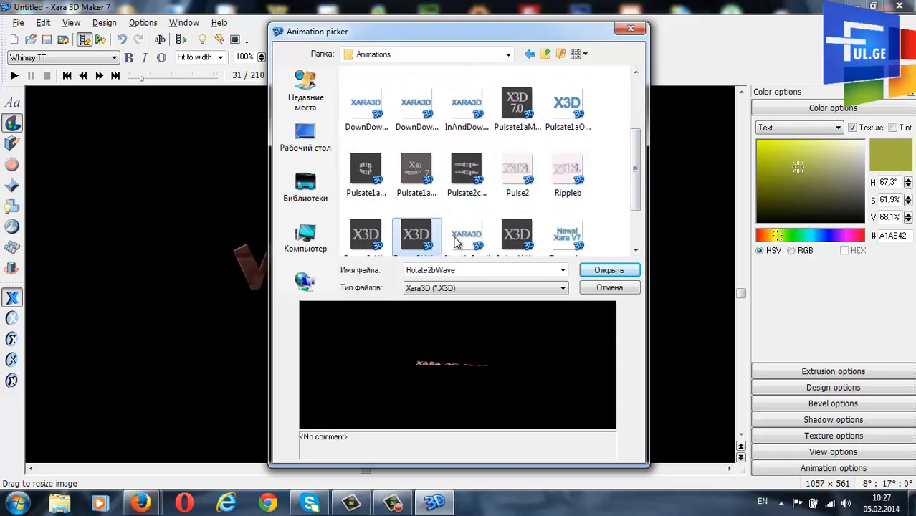
click(458, 239)
click(416, 232)
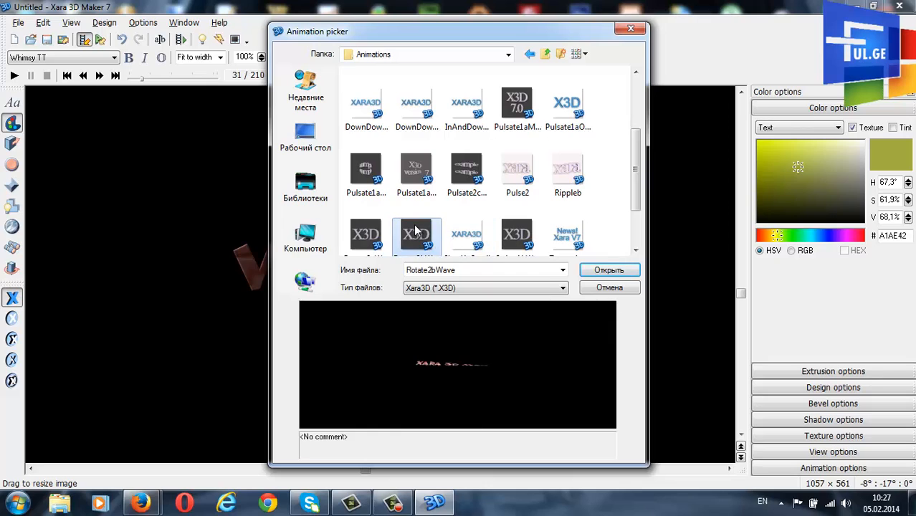
click(501, 233)
Preview the UpScroll and Typewriter animations, and close the animation picker without applying one.
drag(635, 172, 635, 205)
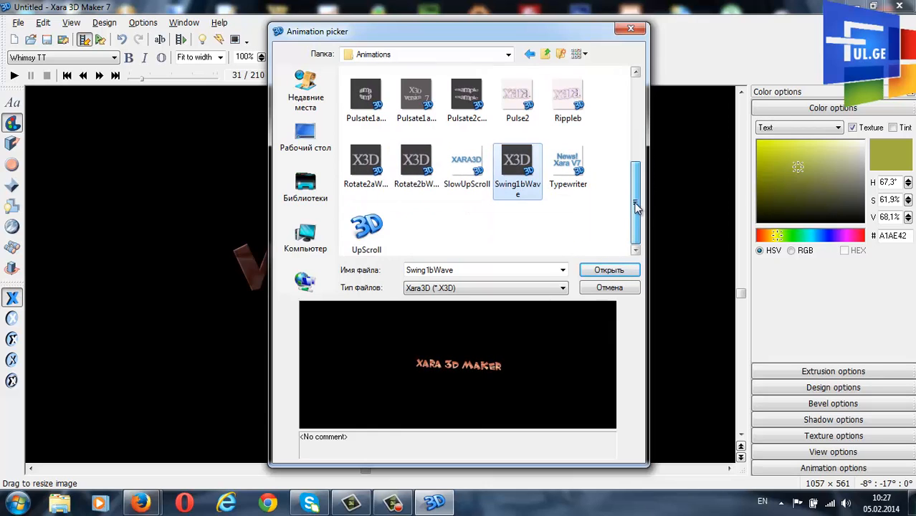
click(383, 227)
click(576, 166)
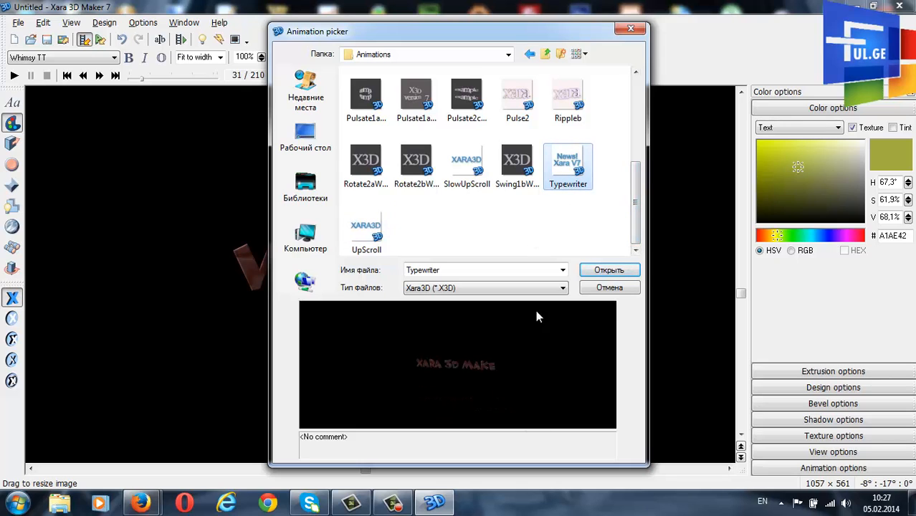
drag(634, 204, 619, 99)
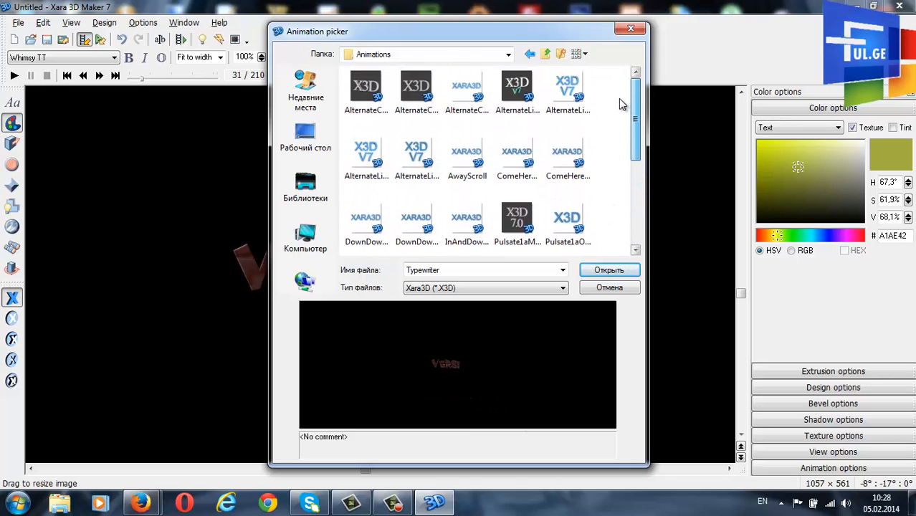
click(630, 29)
Bring up the style picker and preview Static sample styles such as 2Round, 3DSnow and 3DWorld.
click(101, 40)
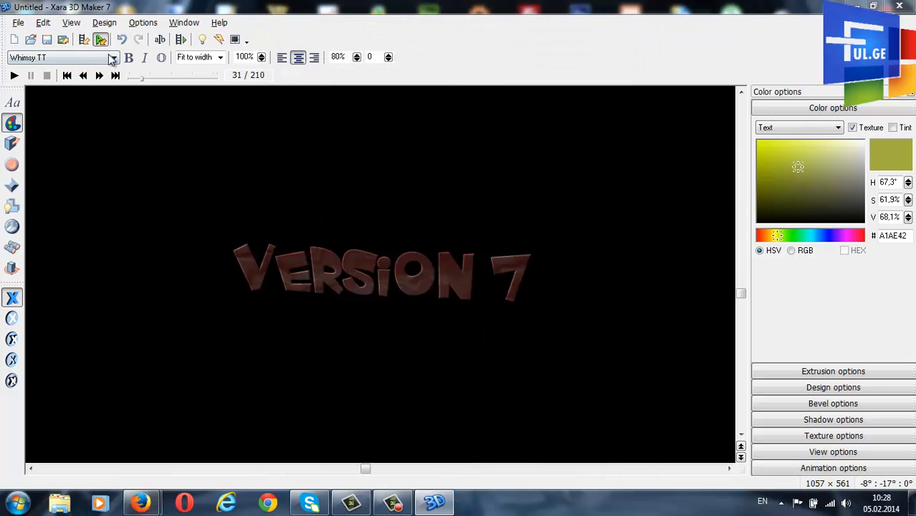
click(366, 147)
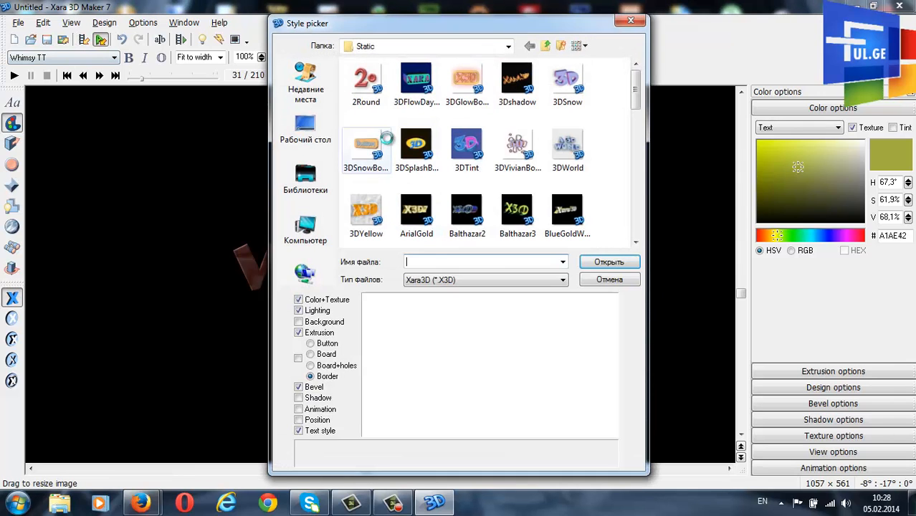
click(422, 165)
click(418, 80)
click(367, 80)
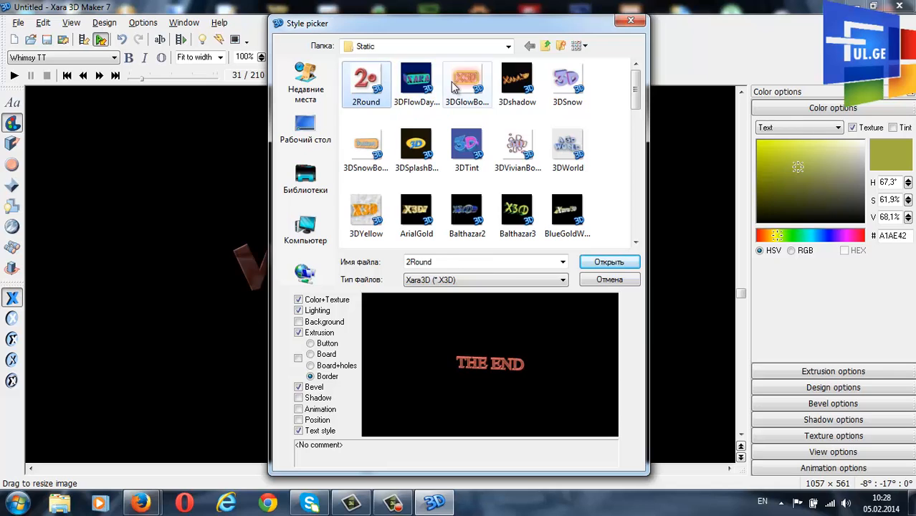
click(466, 81)
click(573, 82)
click(567, 147)
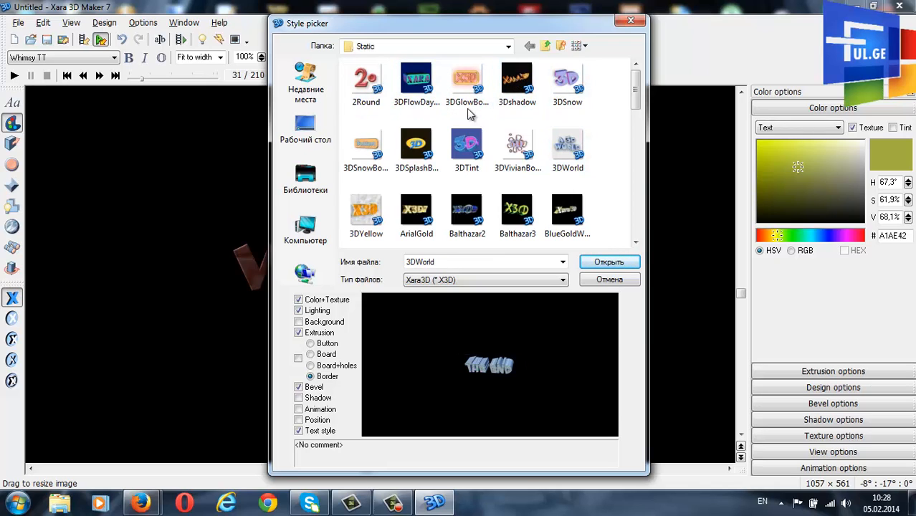
Preview the CalligraphicText, Overlapping3 and Overlapping2 styles in the Animated samples folder.
click(547, 44)
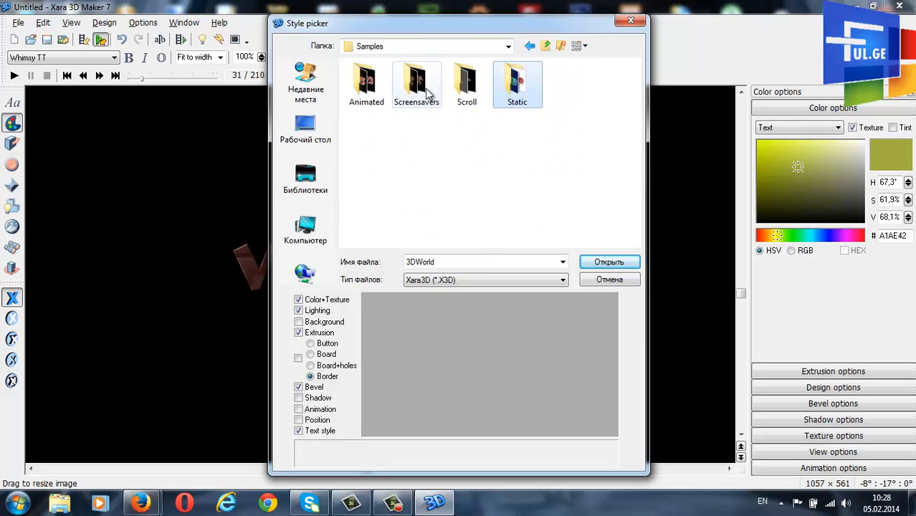
double_click(384, 84)
click(414, 154)
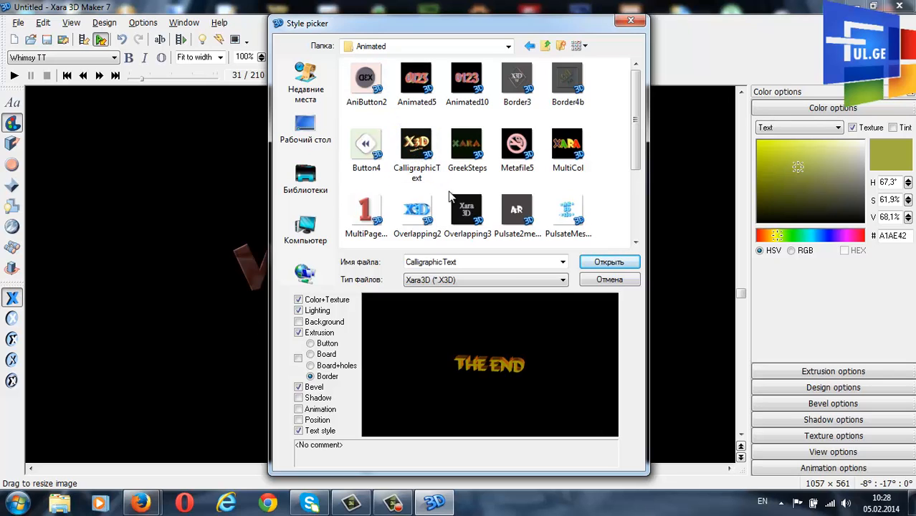
click(466, 212)
click(405, 213)
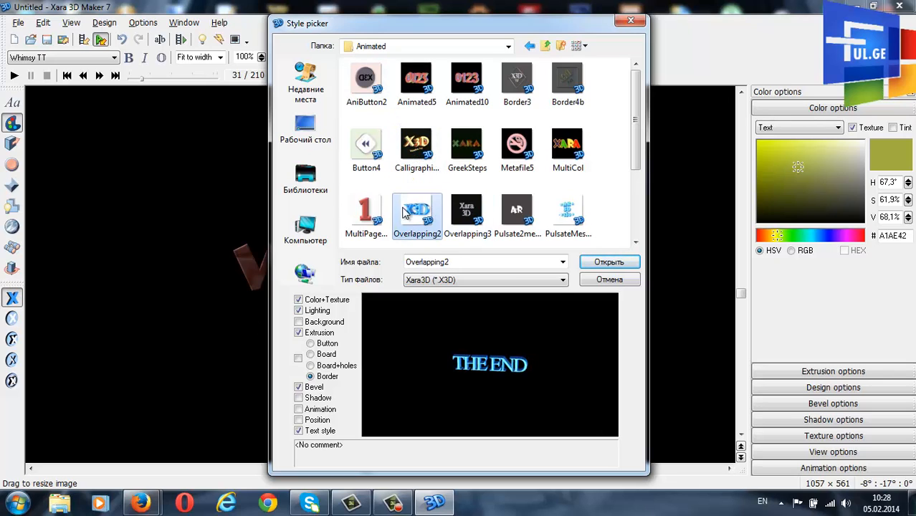
Check the Static and Screensavers sample folders, previewing the swing wave3 and Tea styles.
click(546, 45)
double_click(517, 87)
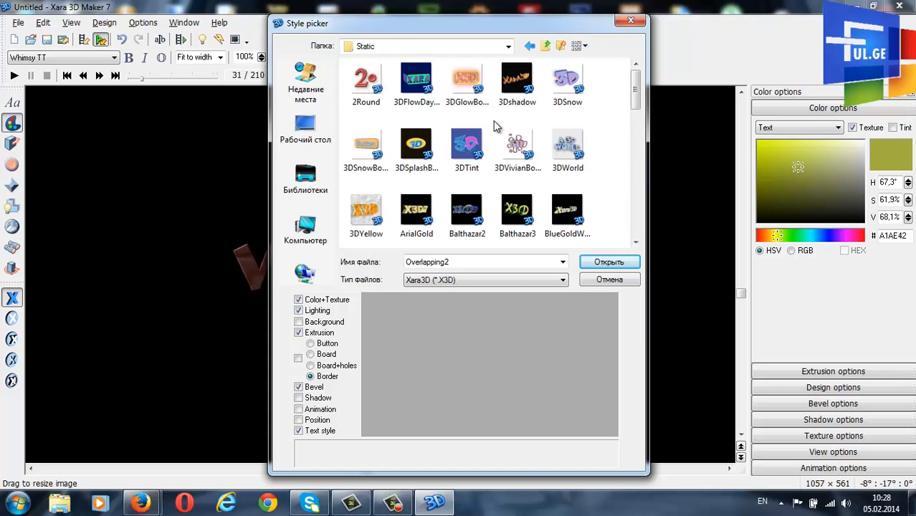
click(546, 45)
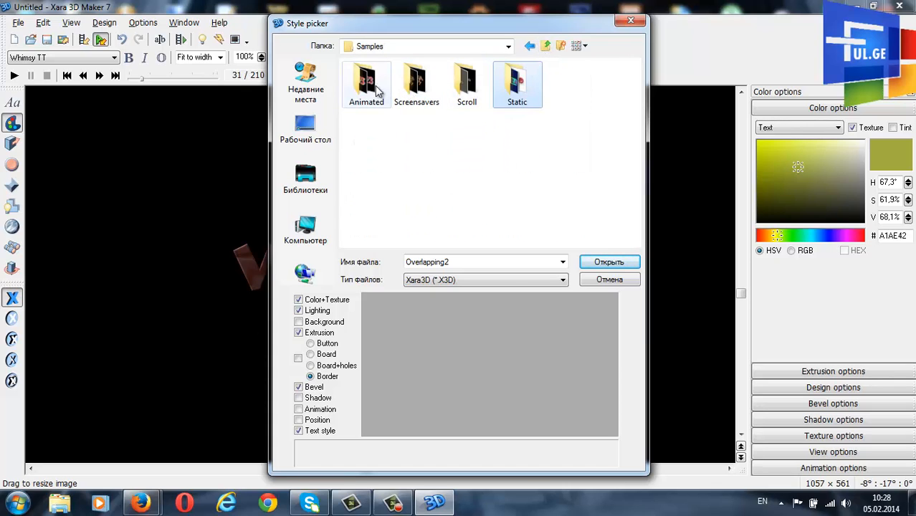
click(412, 85)
double_click(413, 84)
click(466, 147)
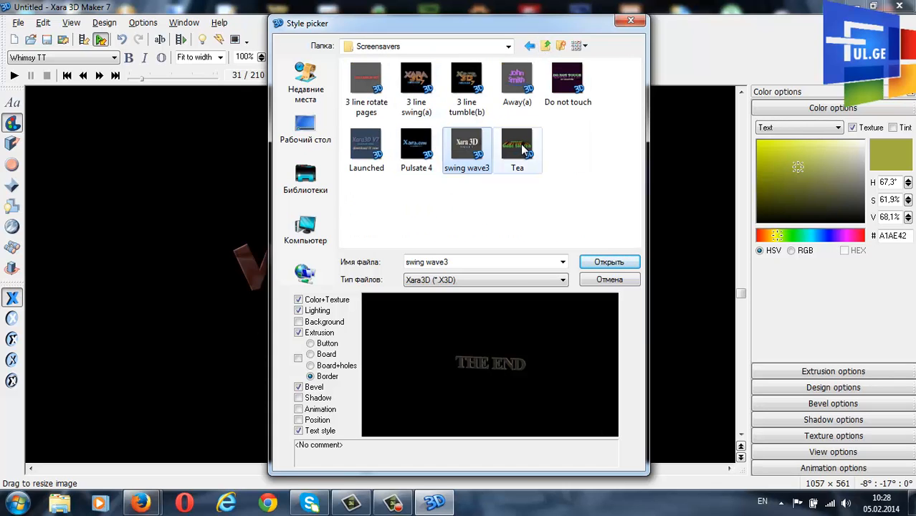
click(518, 147)
Browse the Animated samples again and apply a style that gives the heading bold Arial lettering.
click(546, 46)
double_click(367, 82)
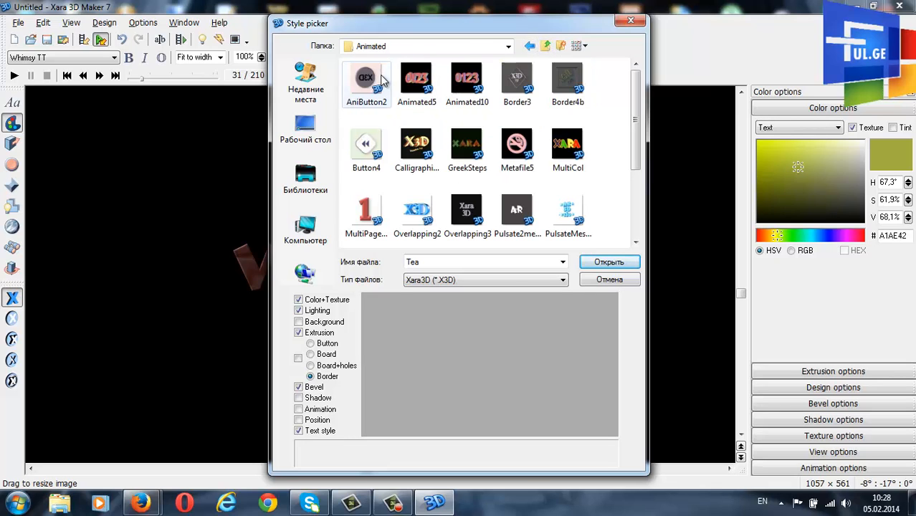
click(448, 215)
scroll(490, 187, down, 3)
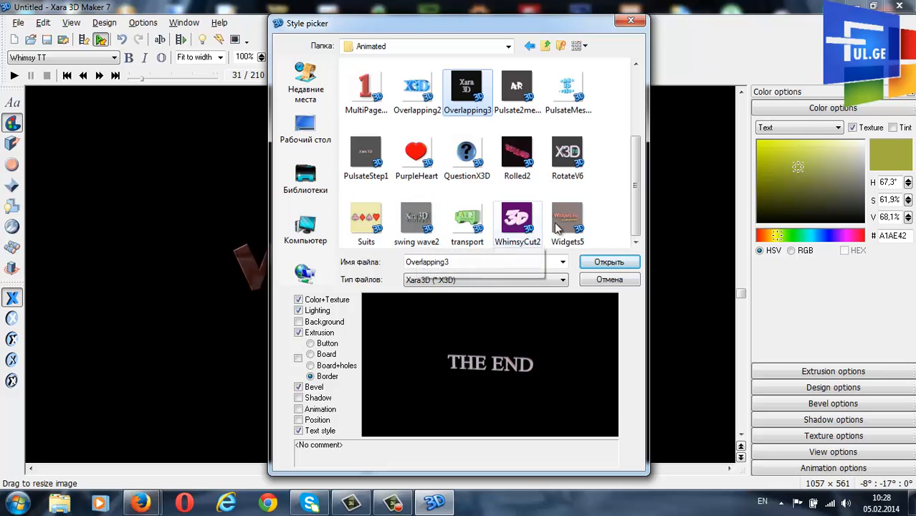
scroll(525, 188, up, 3)
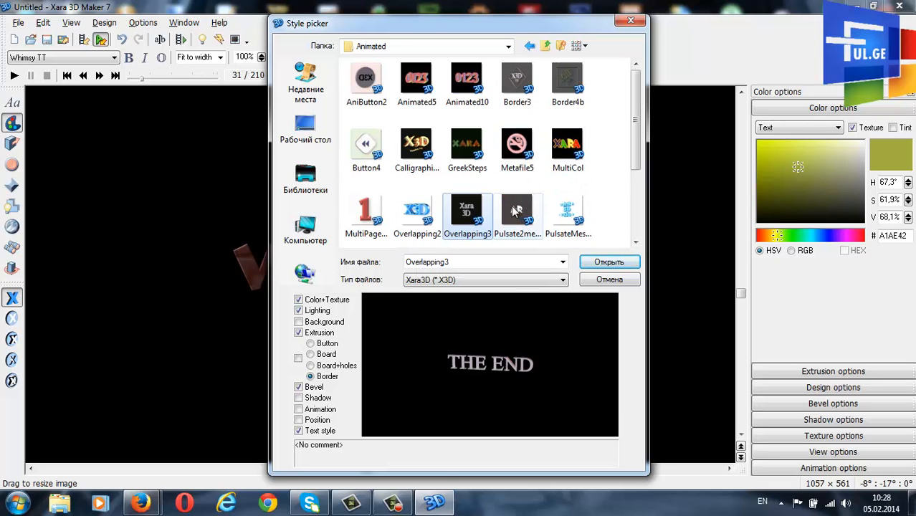
key(Return)
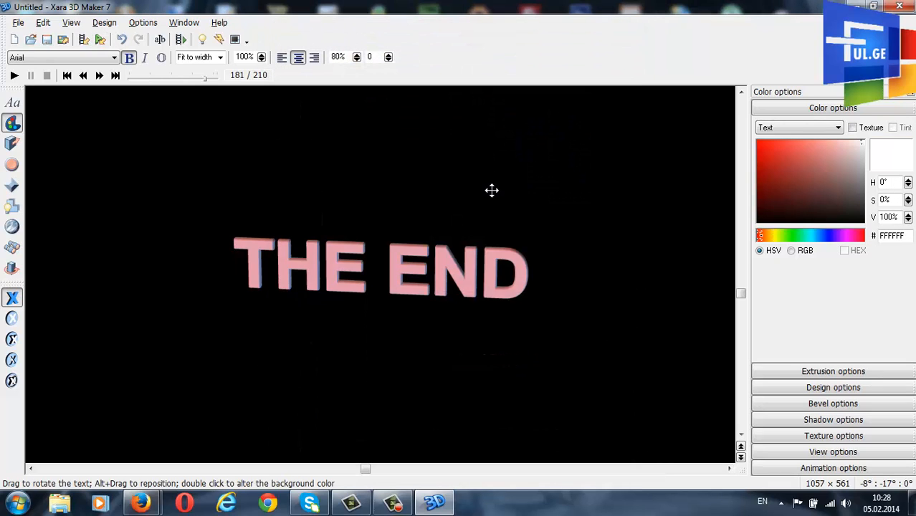
Play the restyled heading's animation and briefly view the animation export options without exporting.
click(13, 75)
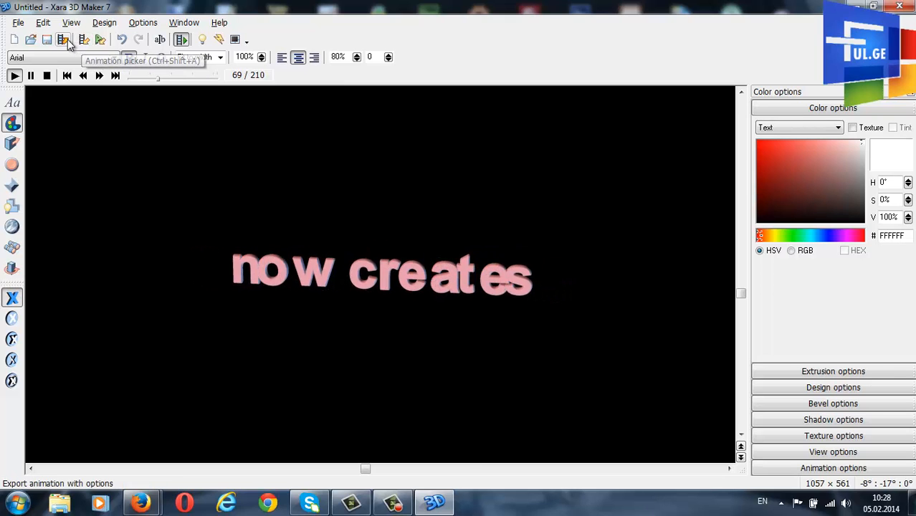
click(62, 40)
click(632, 111)
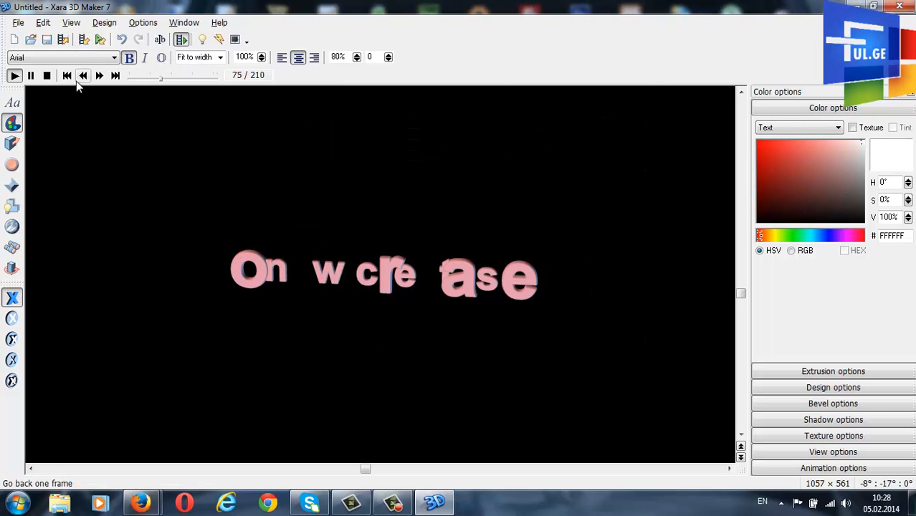
Preview the DownDownScroll, AwayScroll and Pulsate1aOverlap animations on the restyled heading.
click(412, 215)
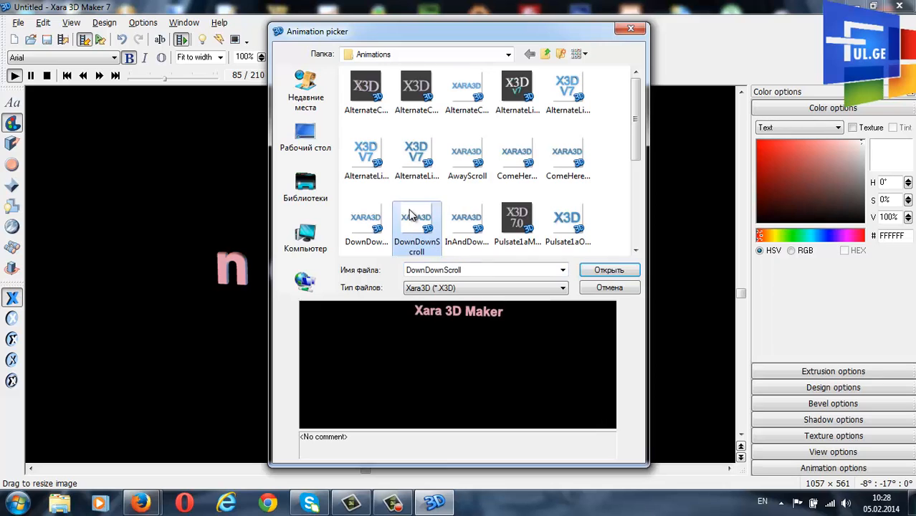
click(415, 156)
click(467, 156)
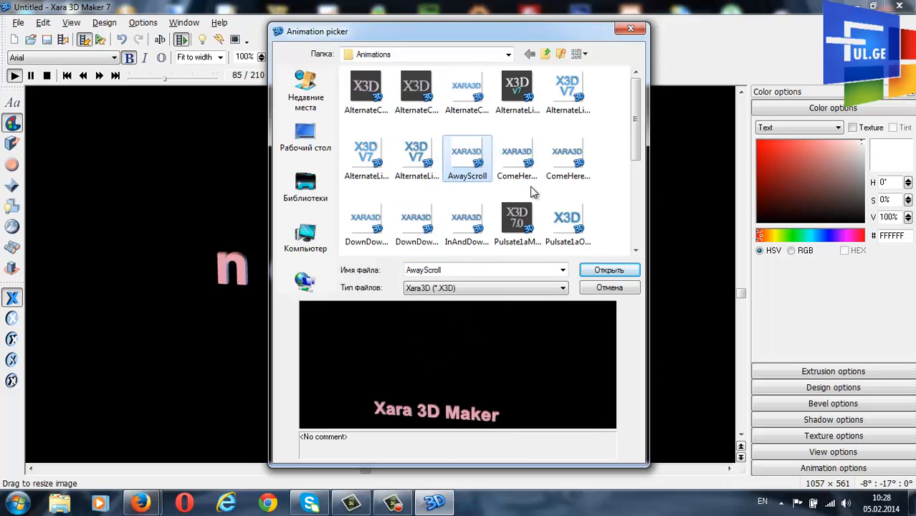
click(527, 224)
click(552, 220)
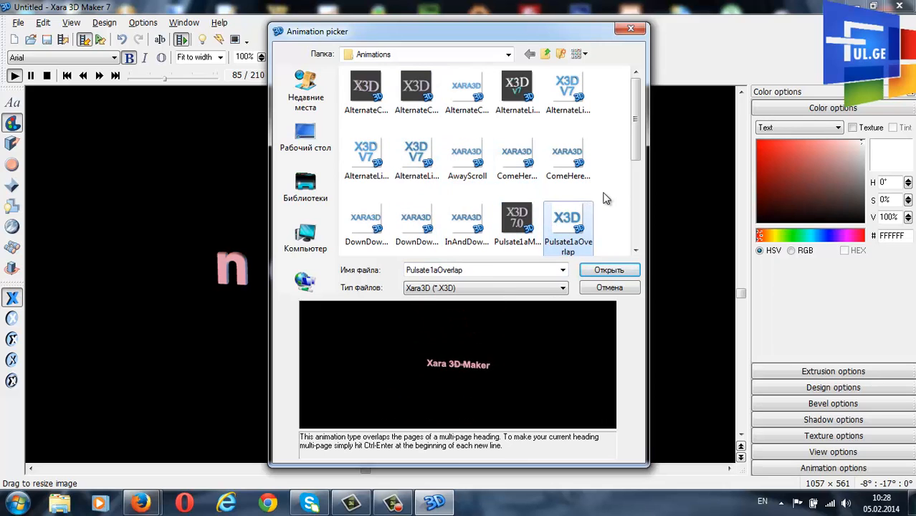
Compare the Pulse2 and Swing1bWave animations and apply the Typewriter animation to the heading.
scroll(531, 178, down, 3)
click(528, 176)
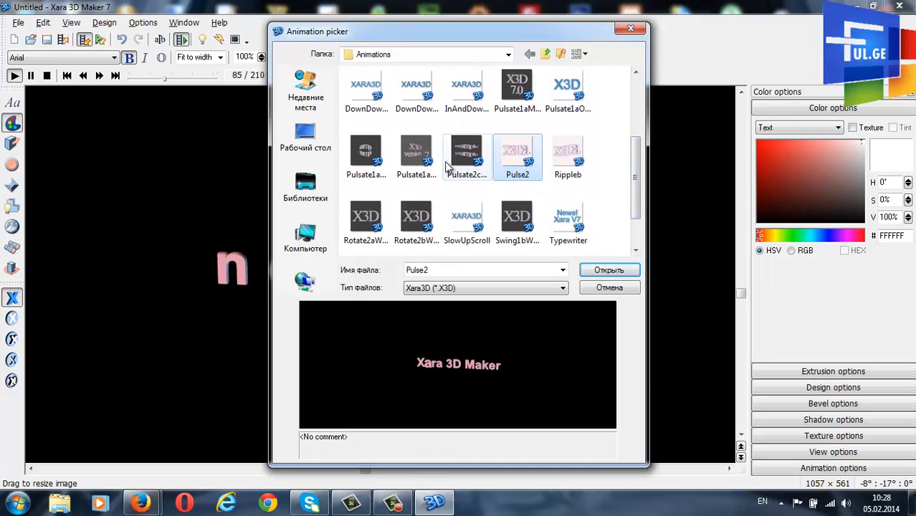
click(466, 158)
click(503, 225)
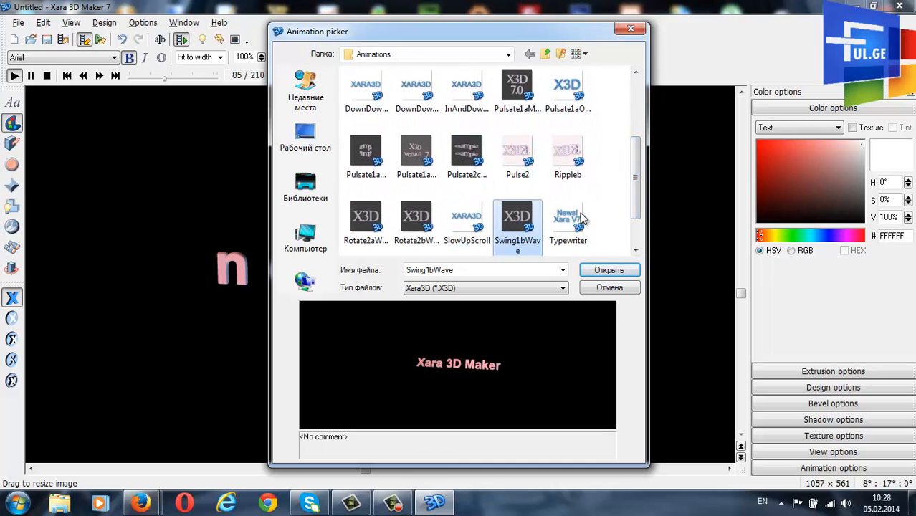
click(576, 228)
click(609, 271)
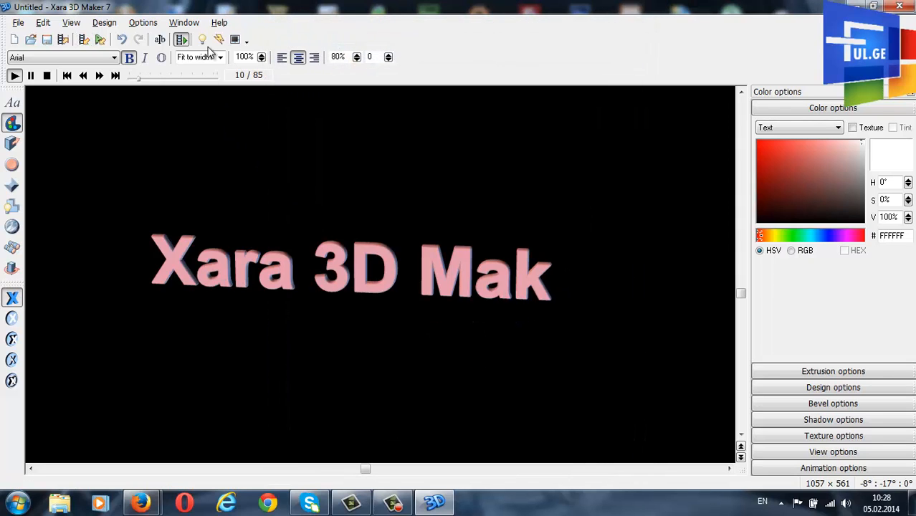
Start the program's content download and view the description of the Content Pack component.
click(216, 25)
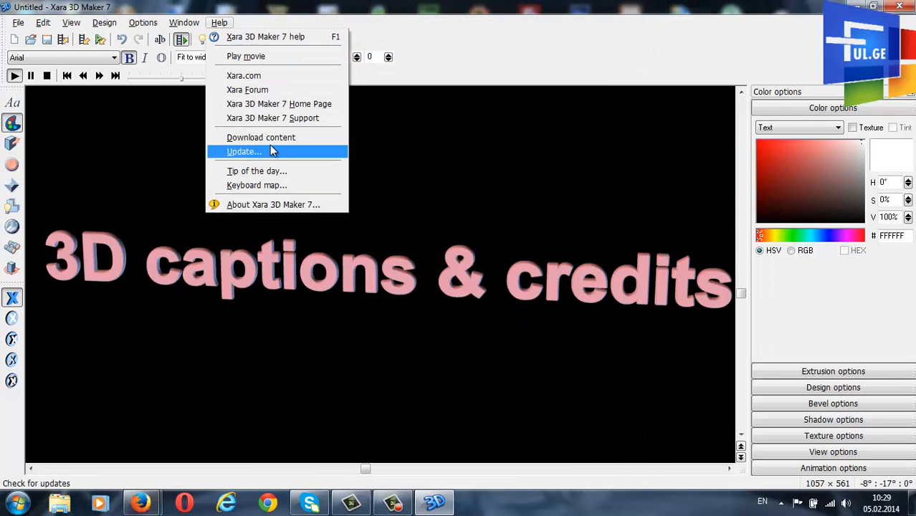
click(247, 136)
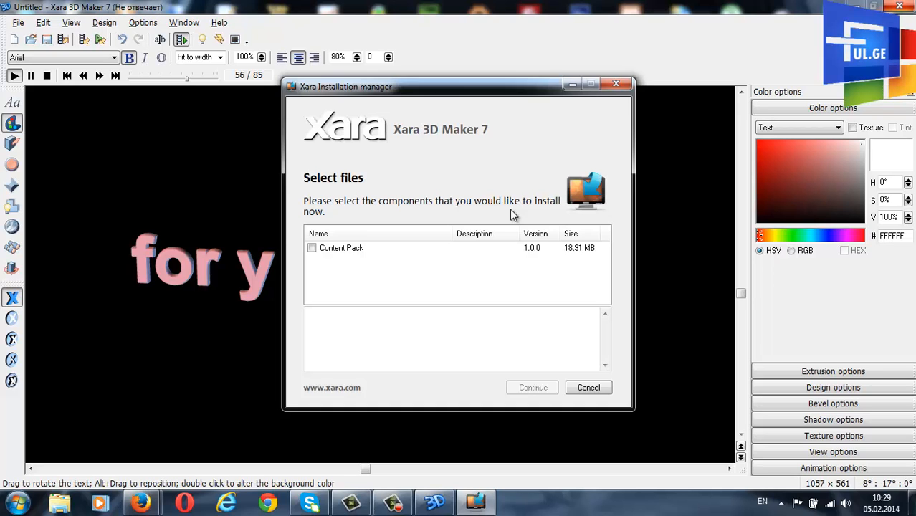
click(351, 248)
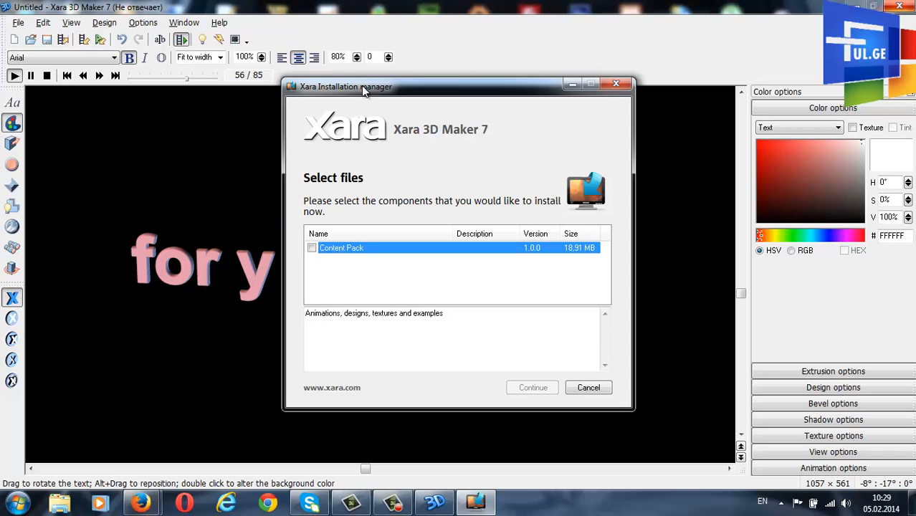
Close the Content Pack installer without installing anything and briefly view the animation and color options.
drag(362, 87, 333, 94)
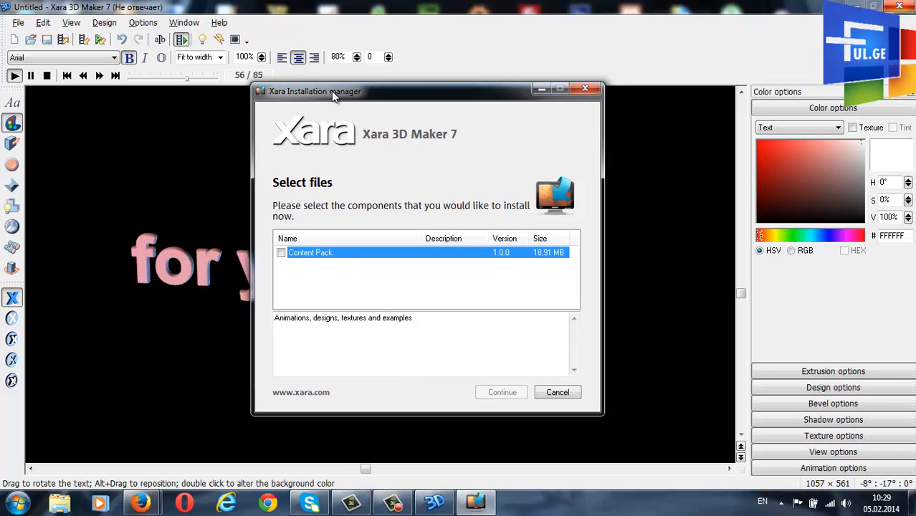
click(584, 88)
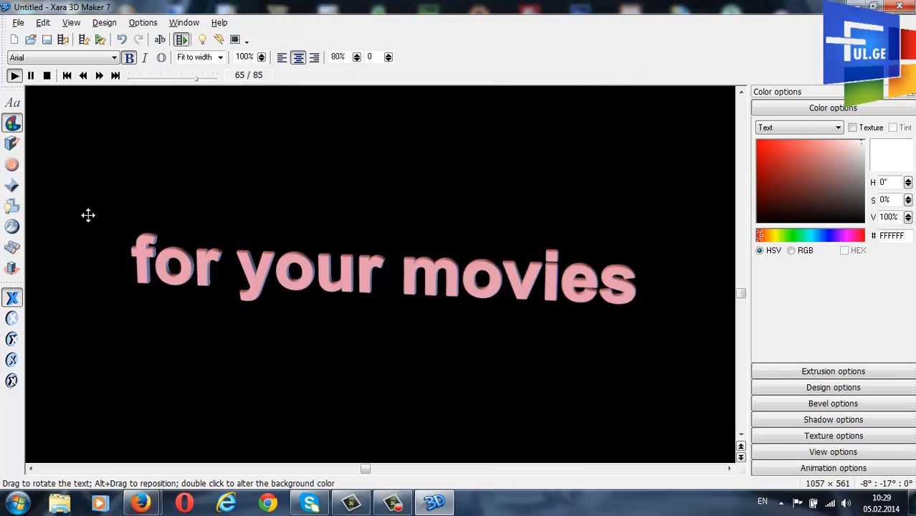
click(13, 268)
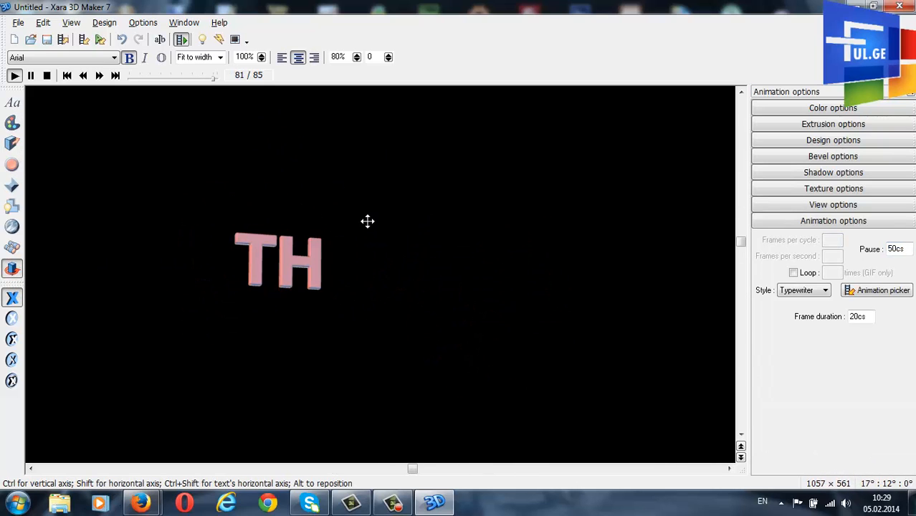
click(12, 123)
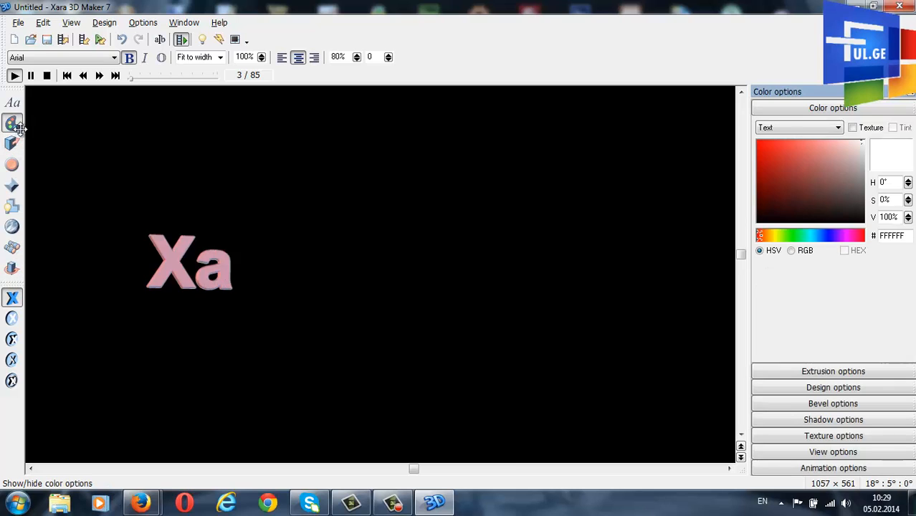
Replace the whole multi-line heading text with "ful.ge".
click(12, 105)
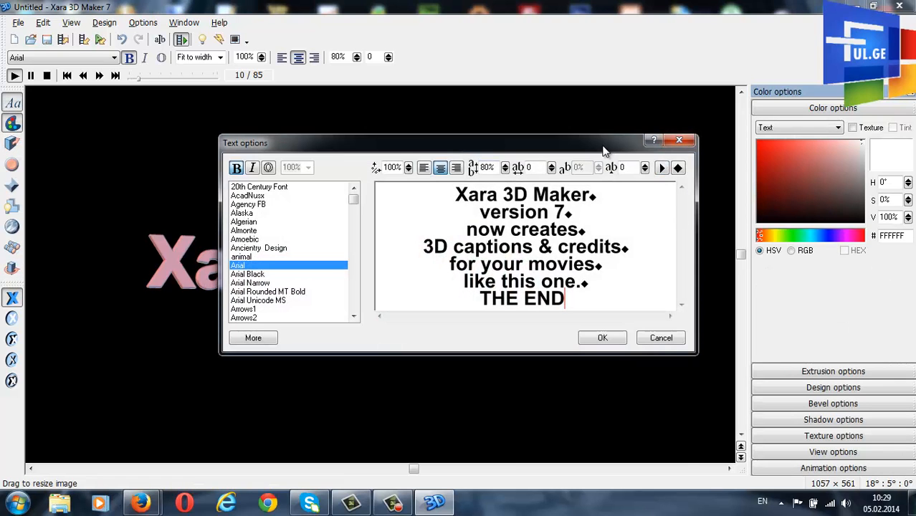
drag(603, 148, 577, 137)
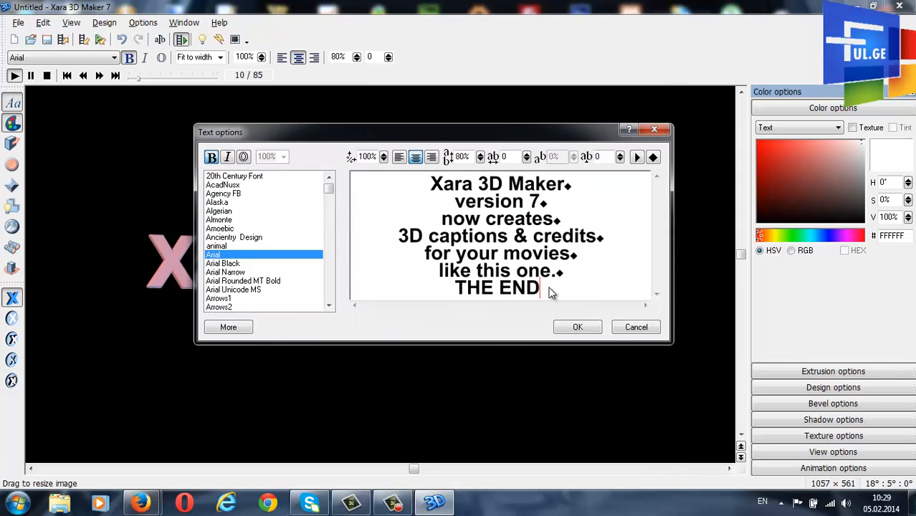
drag(550, 293, 428, 187)
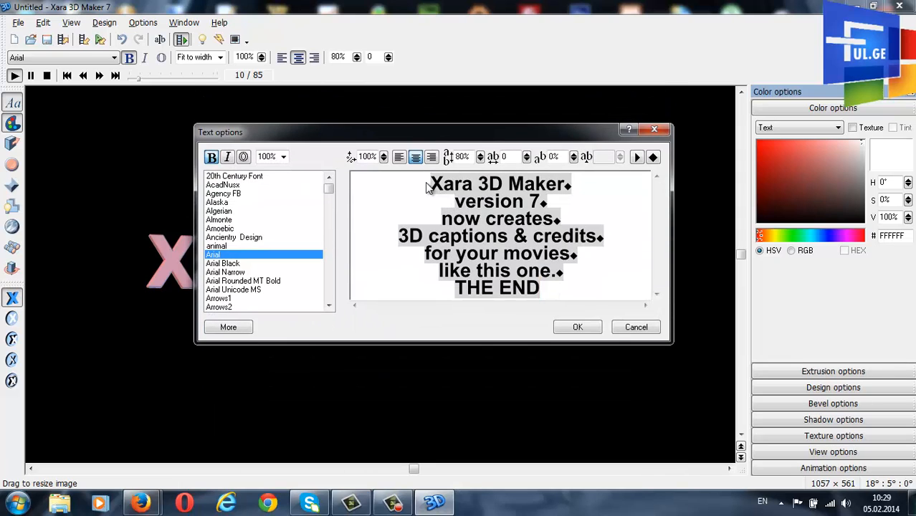
text(ful.ge)
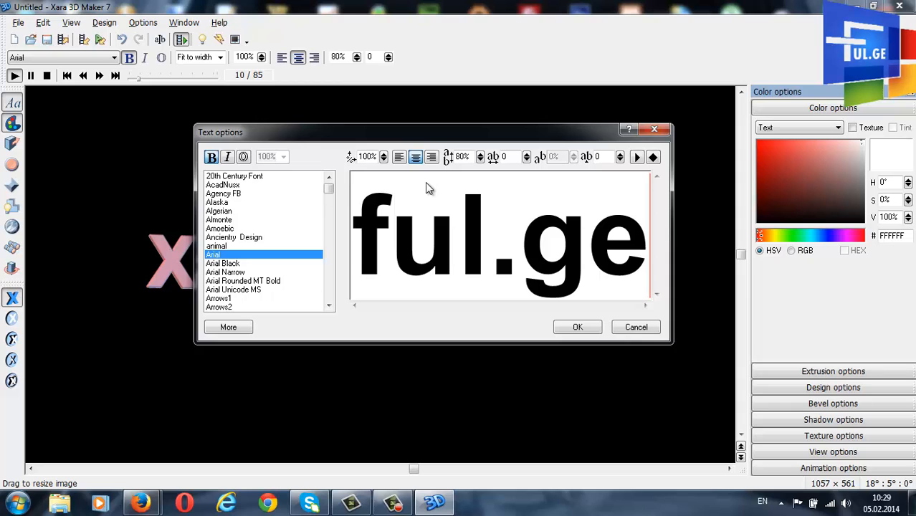
click(577, 327)
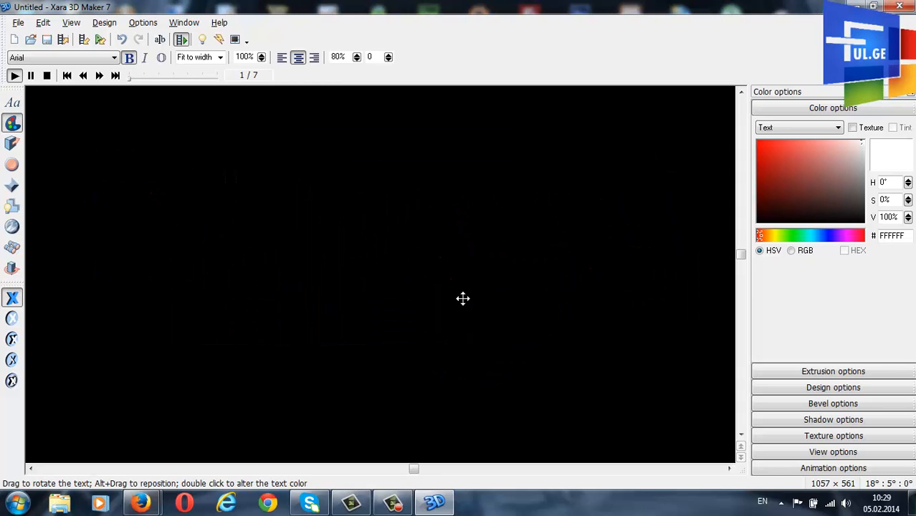
Rotate the 3D text freehand to about 17° and 1° so its front face is nearly straight on.
click(11, 247)
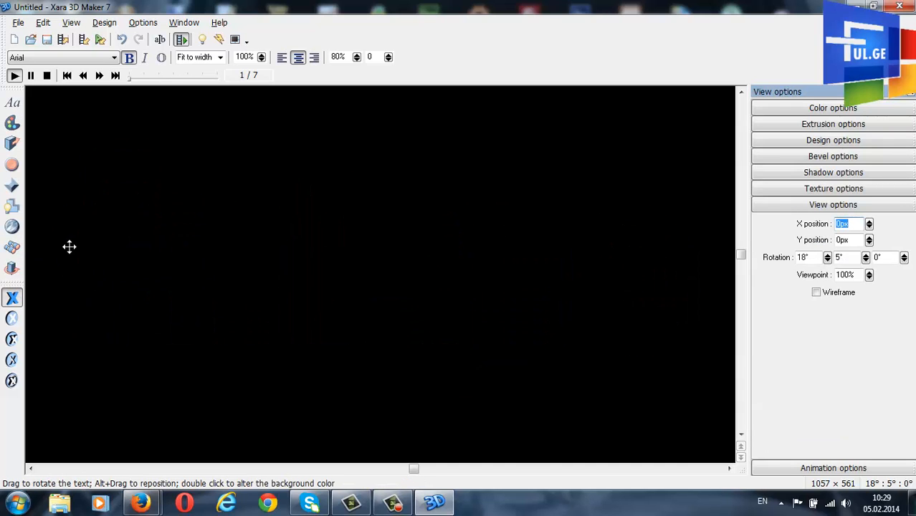
drag(133, 247, 131, 256)
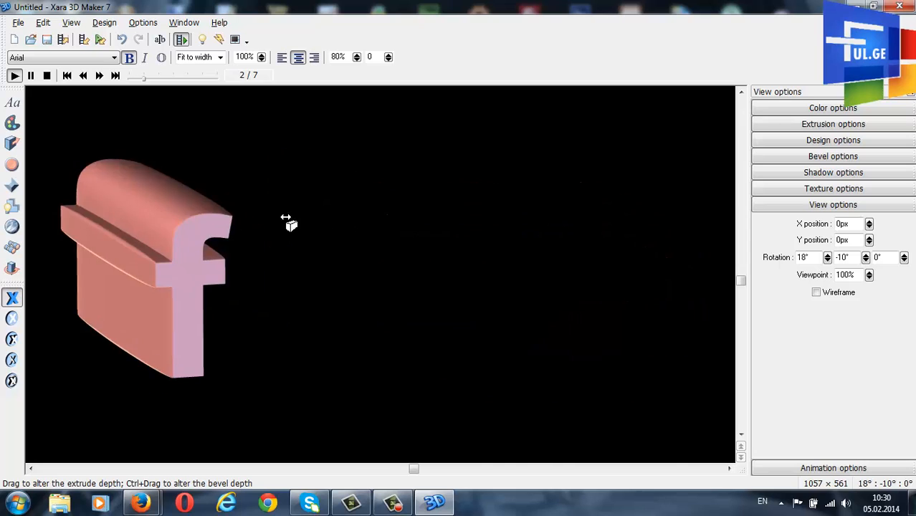
click(13, 266)
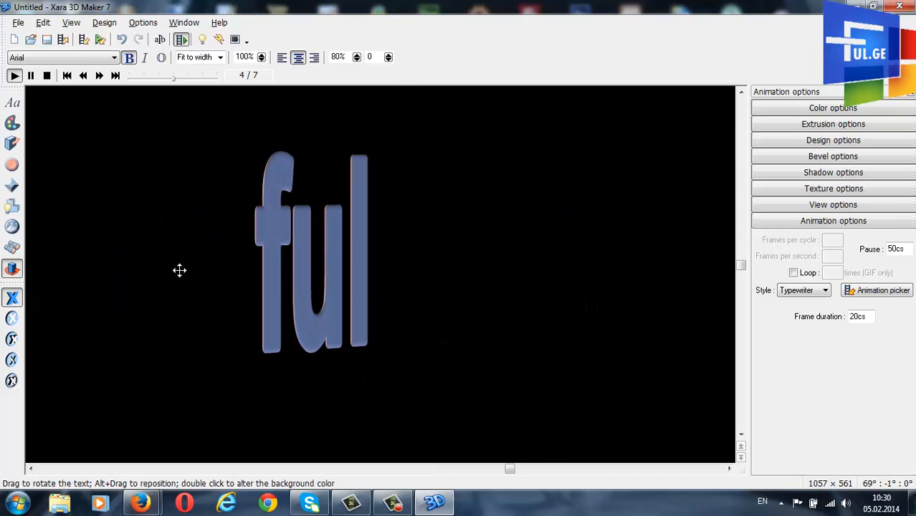
click(12, 249)
drag(322, 279, 274, 274)
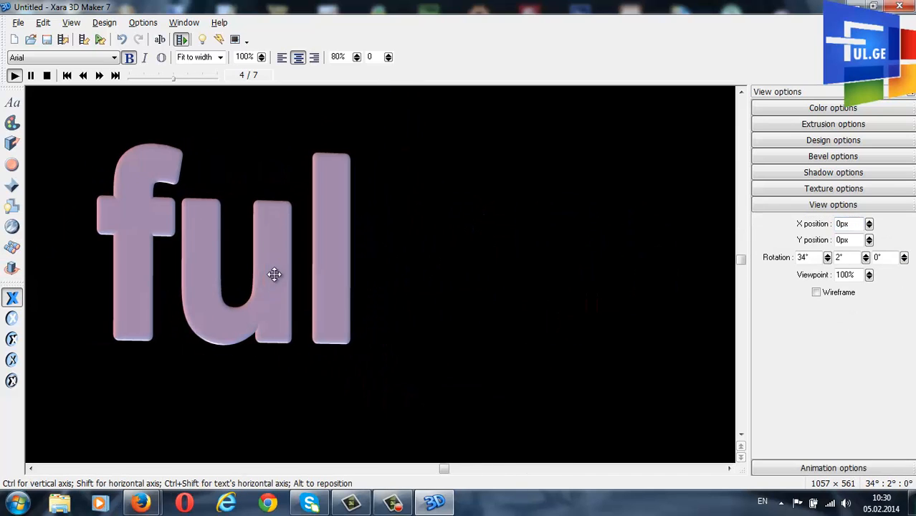
Look through the extrusion, design, bevel, shadow, texture, view and animation options for the text.
click(12, 144)
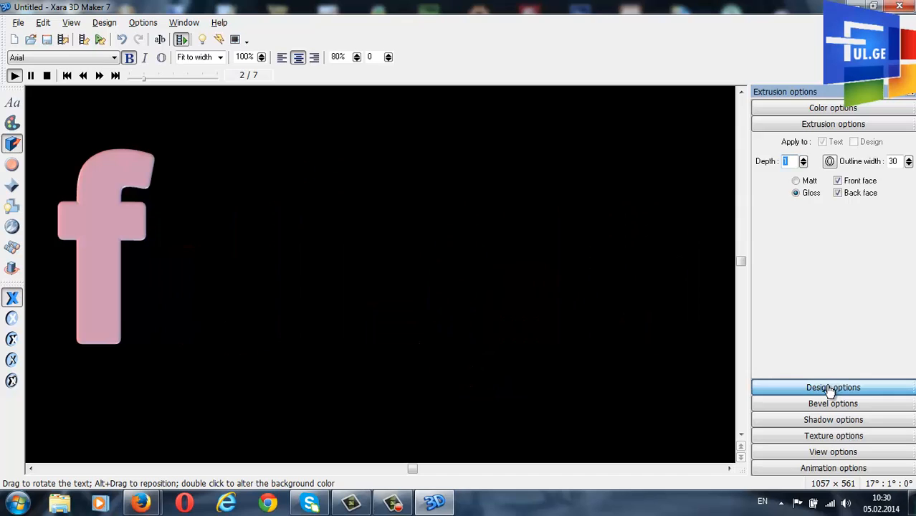
click(832, 387)
click(812, 404)
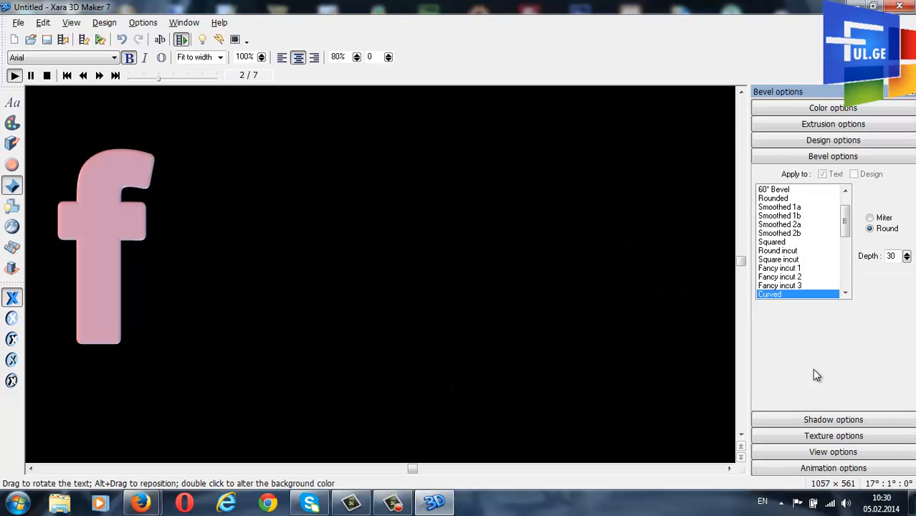
click(813, 420)
click(815, 437)
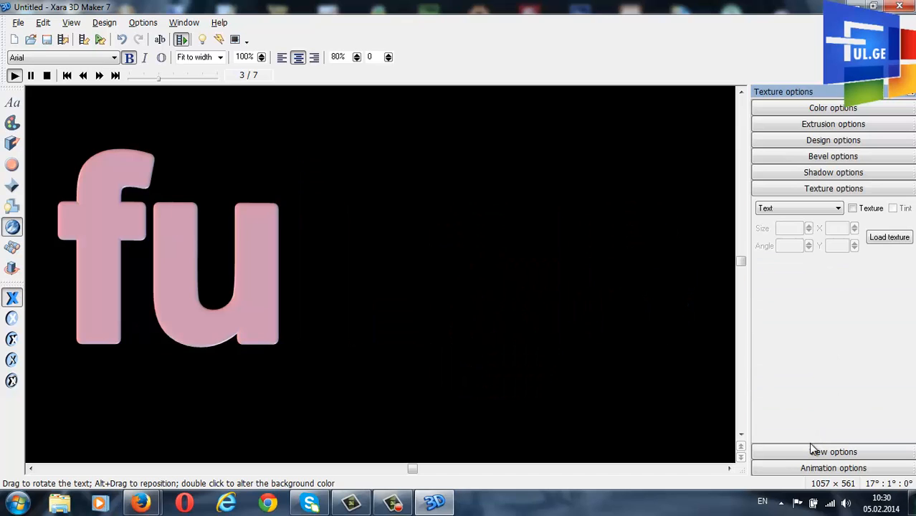
click(814, 450)
click(818, 467)
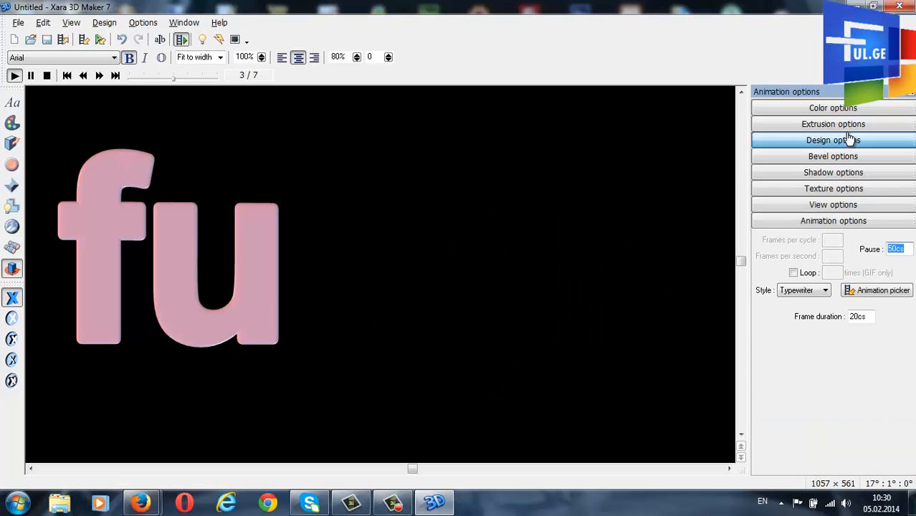
Change the text color to the dark reddish brown 583434.
click(795, 107)
drag(785, 207, 820, 195)
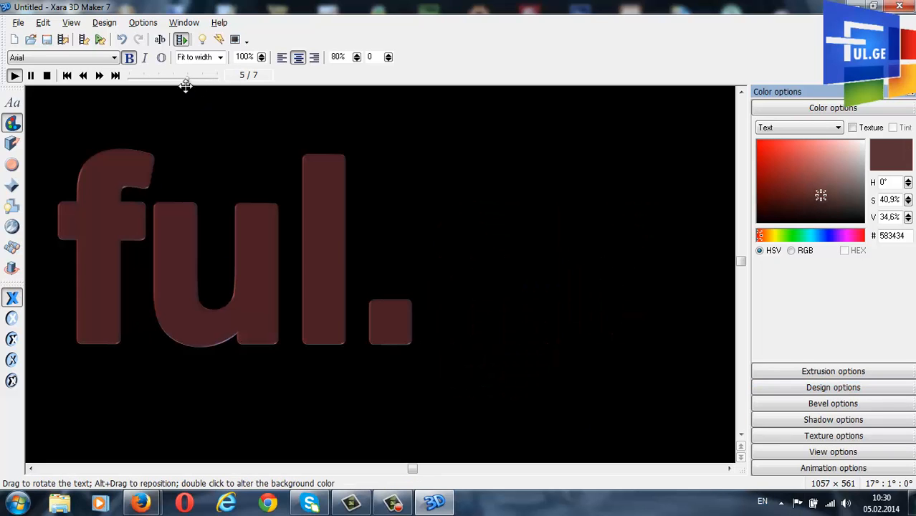
Examine the file types and folder offered for saving the document, without saving it.
click(19, 23)
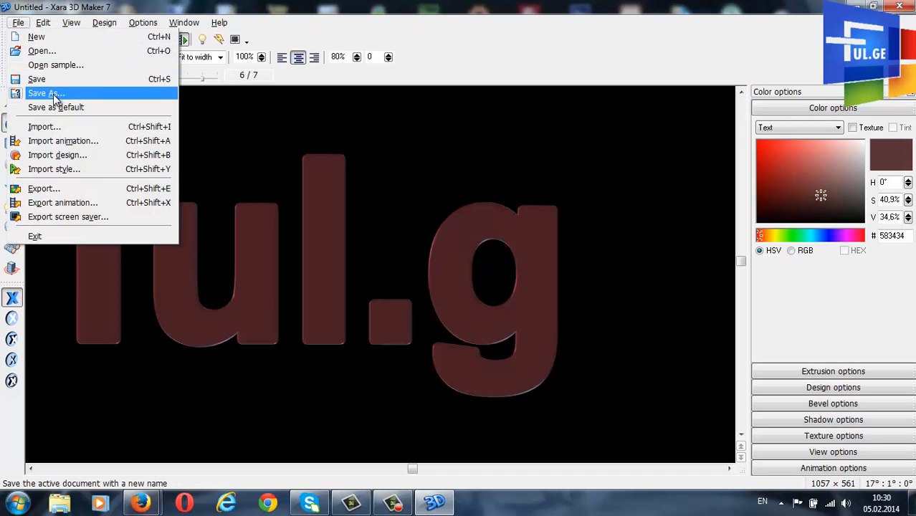
click(46, 93)
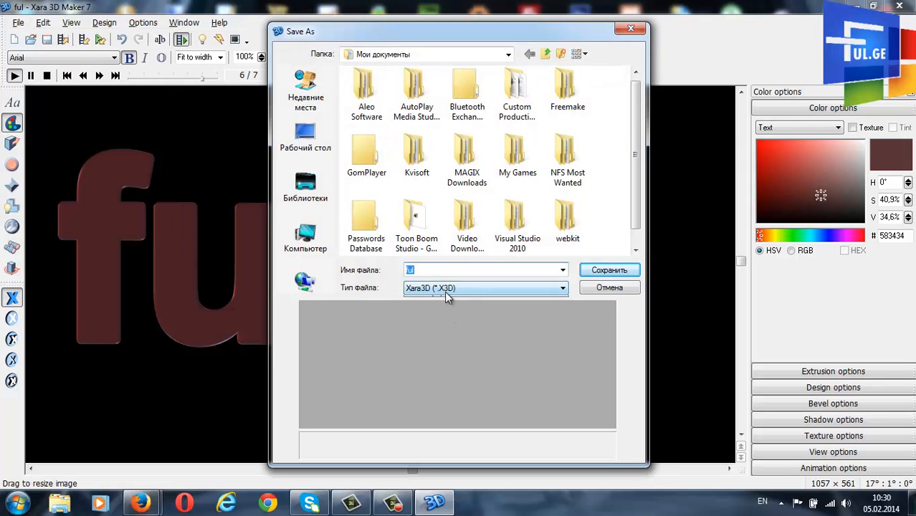
click(445, 290)
click(447, 294)
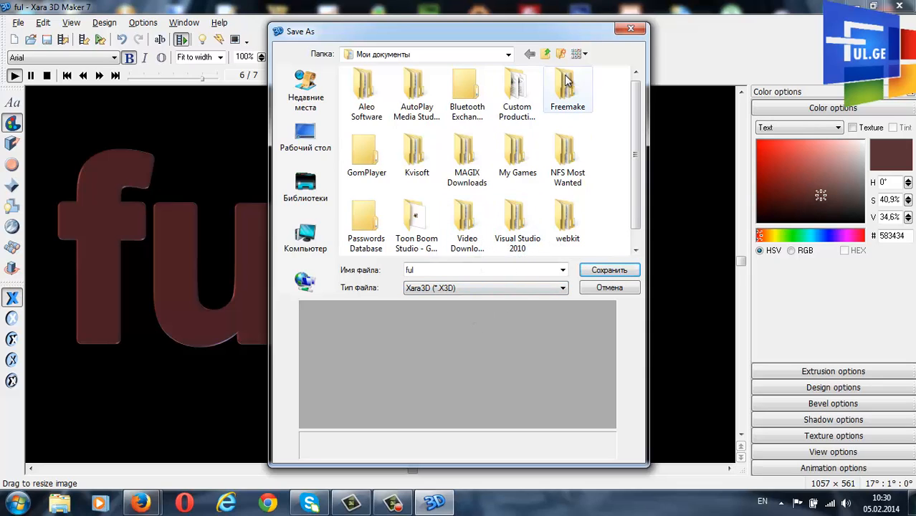
click(630, 29)
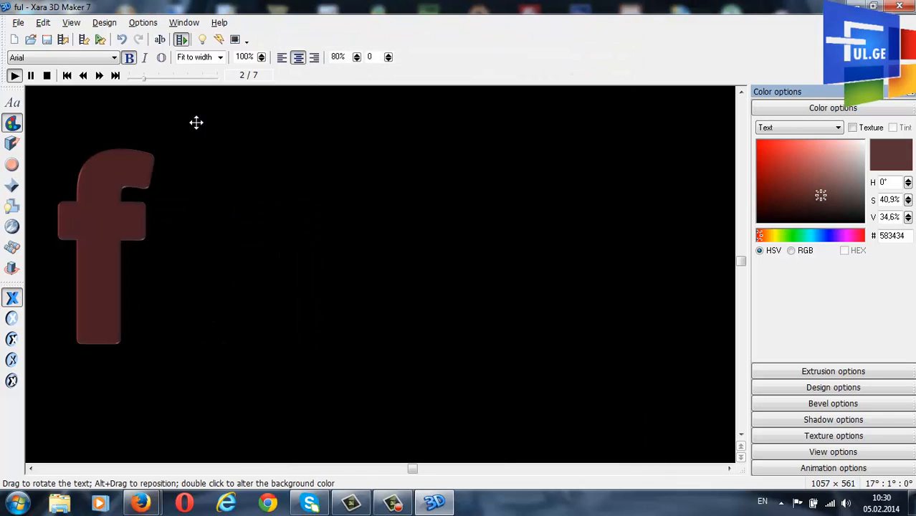
click(47, 40)
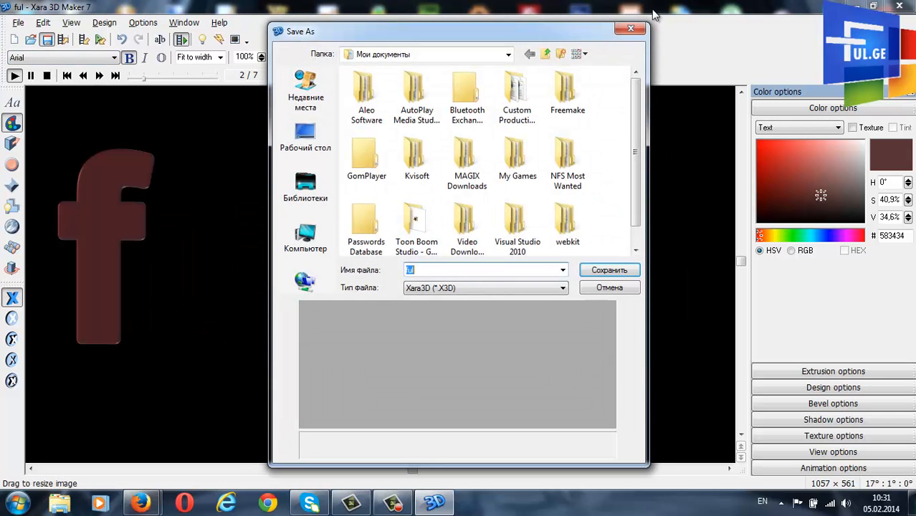
click(630, 28)
Export the animation to the desktop as a GIF named "ggtgt" with a user-defined size of 200 by 100.
click(63, 40)
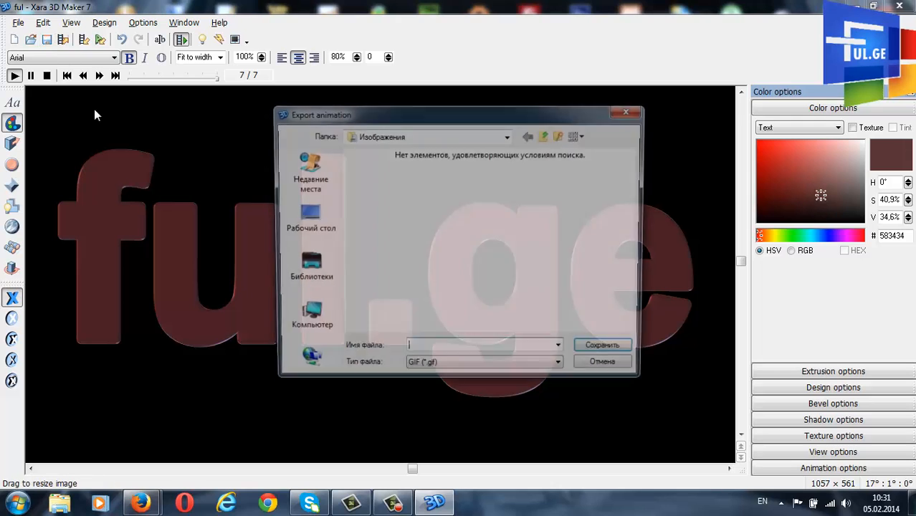
click(621, 113)
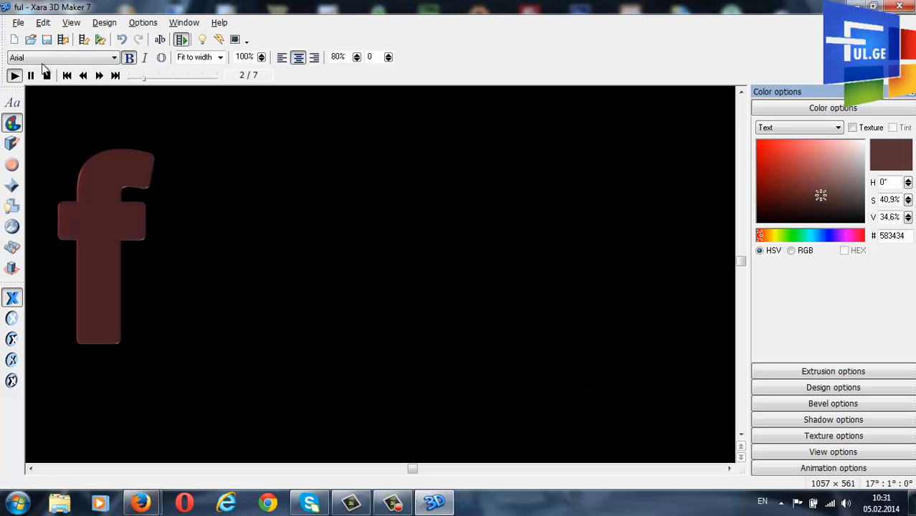
click(62, 43)
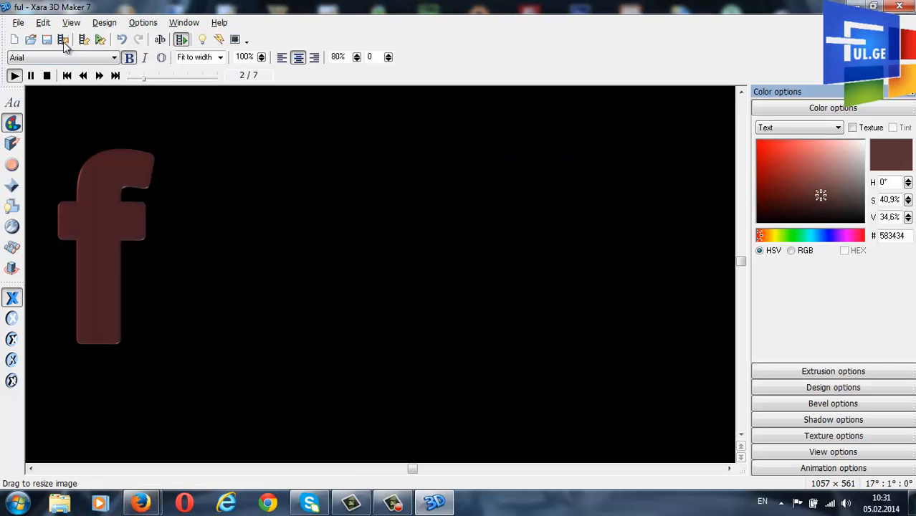
click(439, 373)
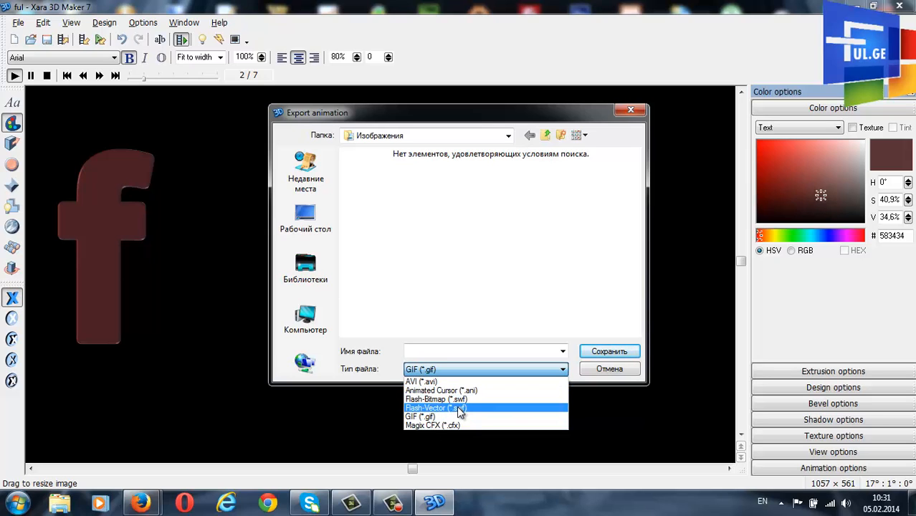
click(456, 416)
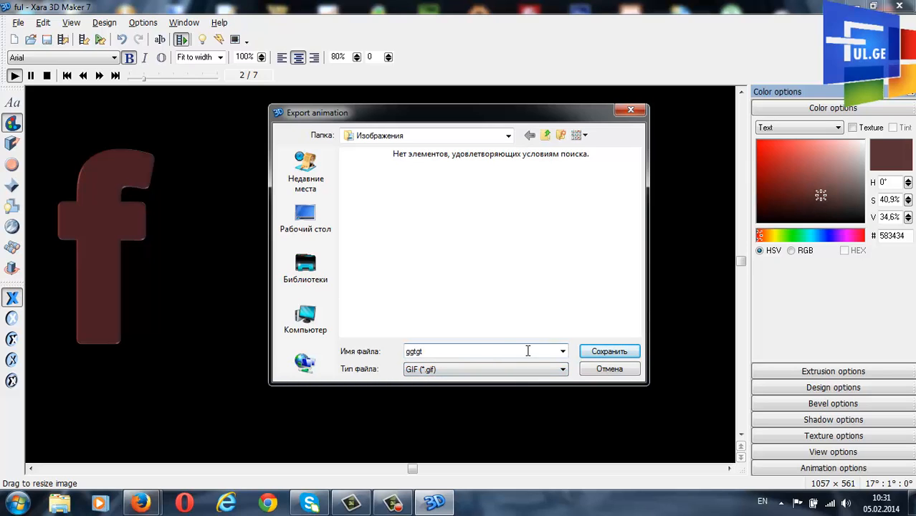
click(320, 226)
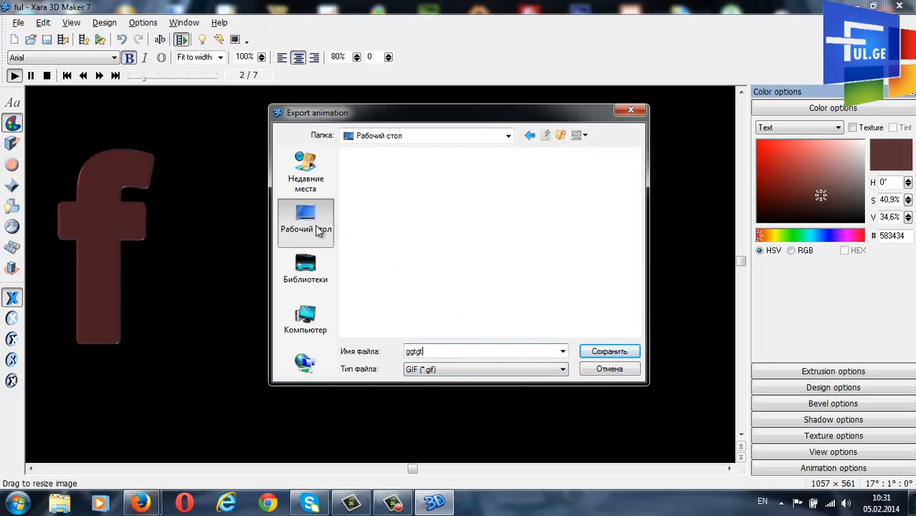
click(606, 352)
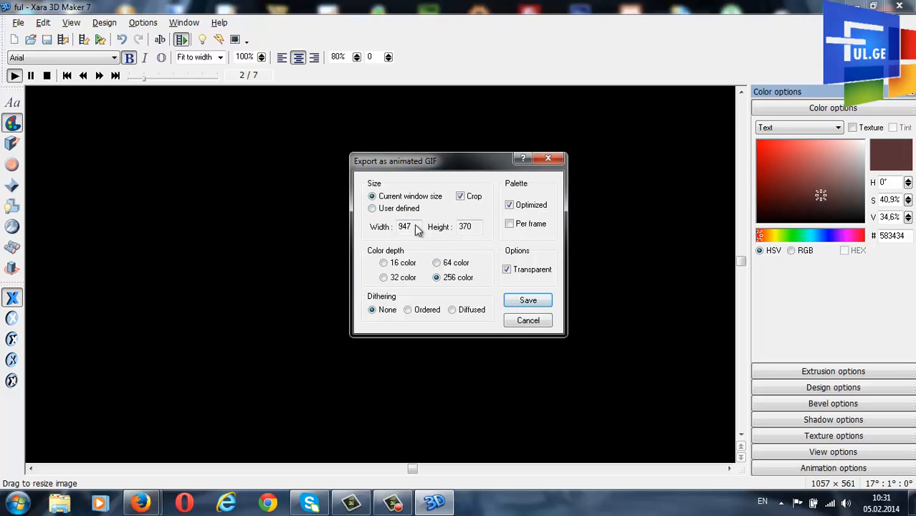
click(395, 210)
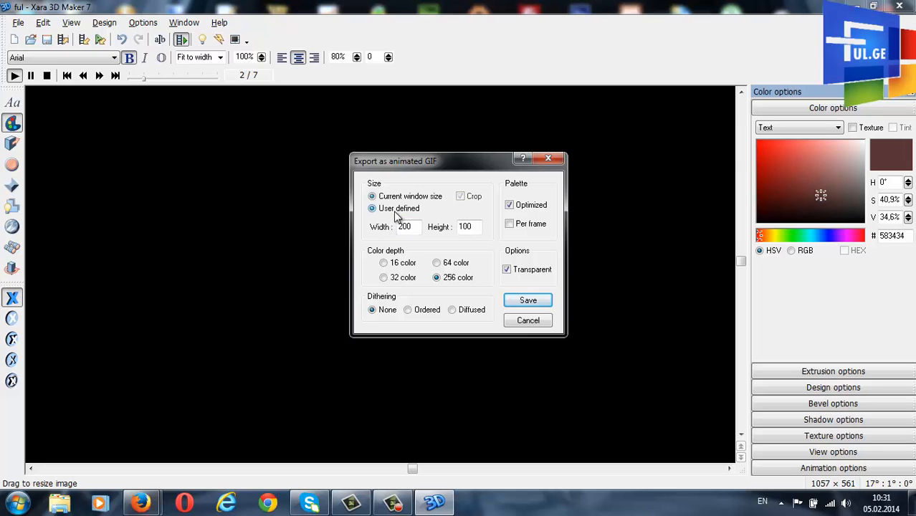
click(527, 304)
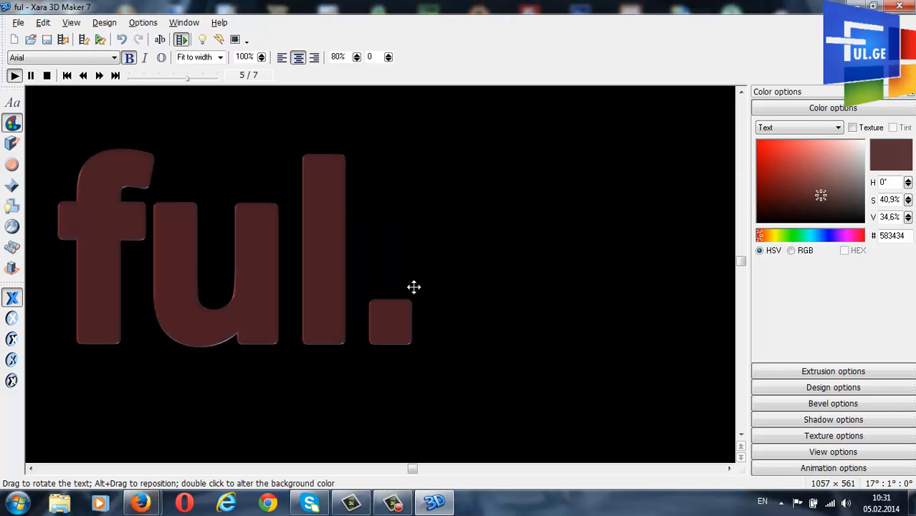
Export the animation to the desktop as a Flash-Bitmap (*.swf) file named "t5t5t", accepting the user-defined size of 200 by 100.
click(65, 41)
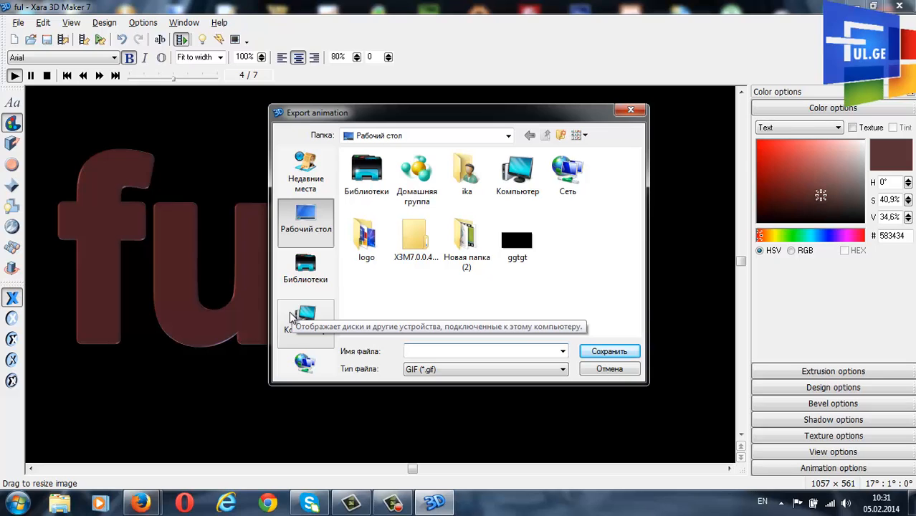
click(502, 369)
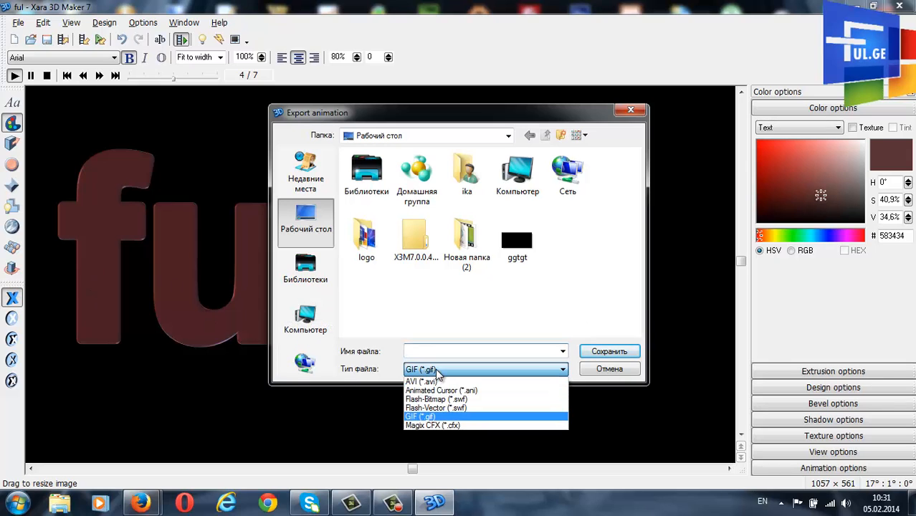
click(482, 400)
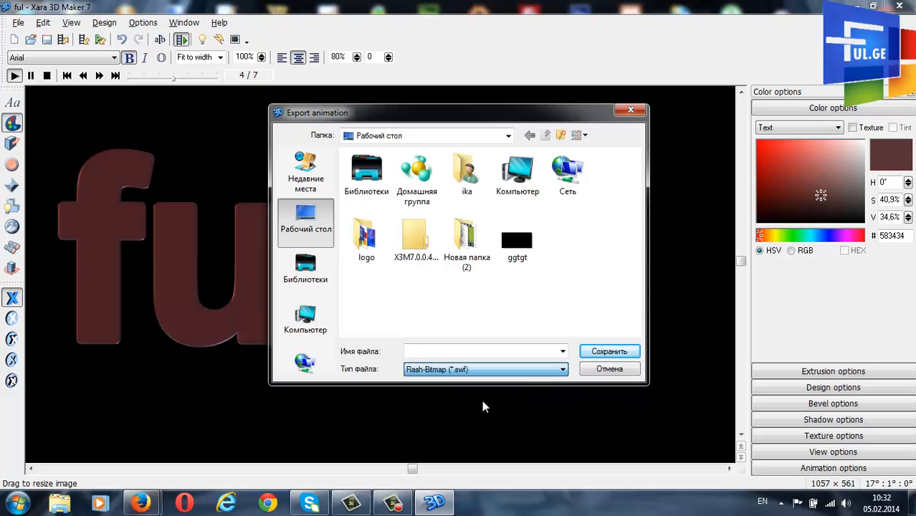
click(454, 352)
text(t5t5t)
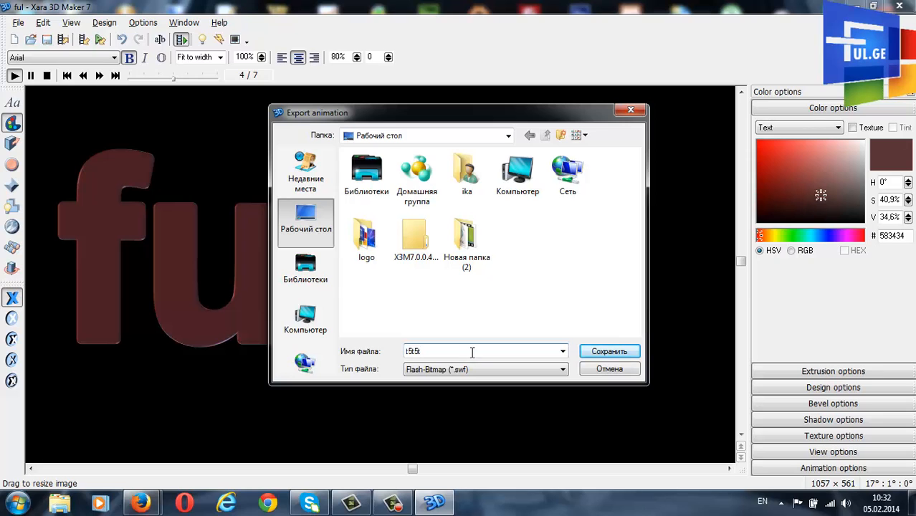
click(608, 352)
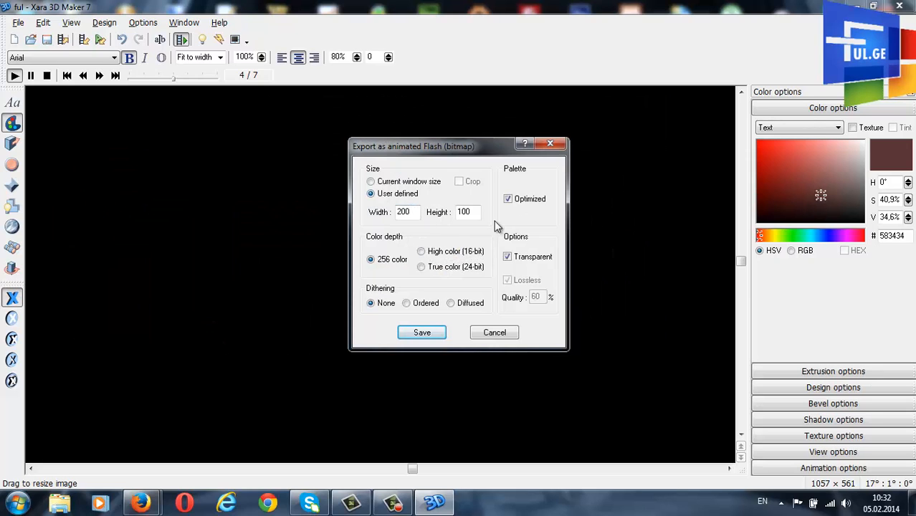
click(441, 334)
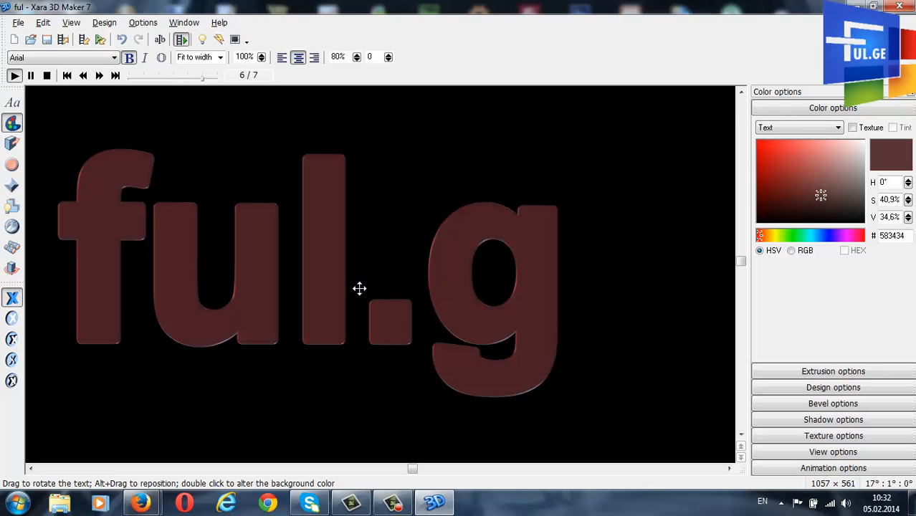
Switch to the desktop, refresh it, and open the exported GIF "ggtgt" in Internet Explorer to check the animation.
click(855, 6)
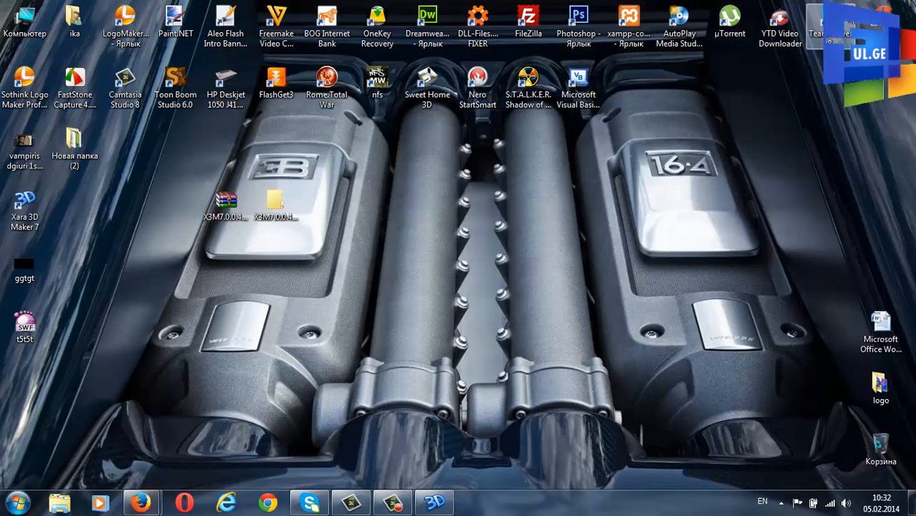
click(435, 503)
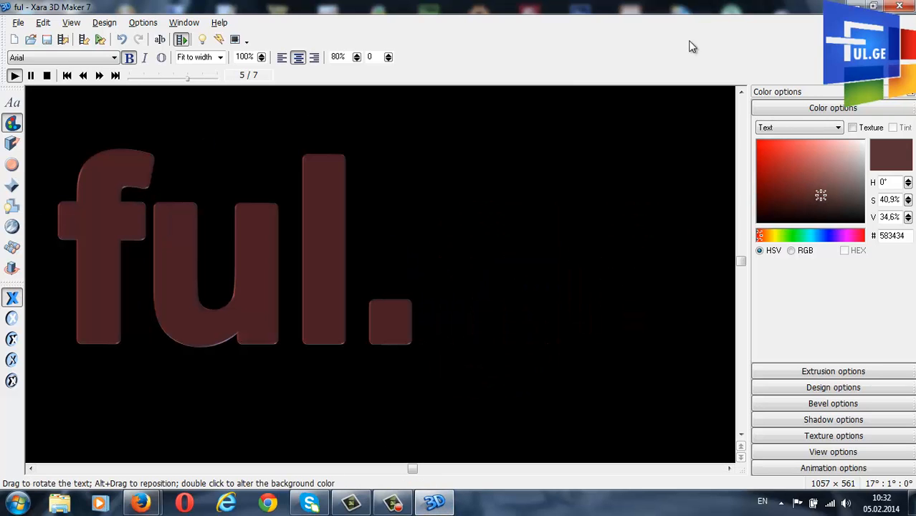
click(857, 5)
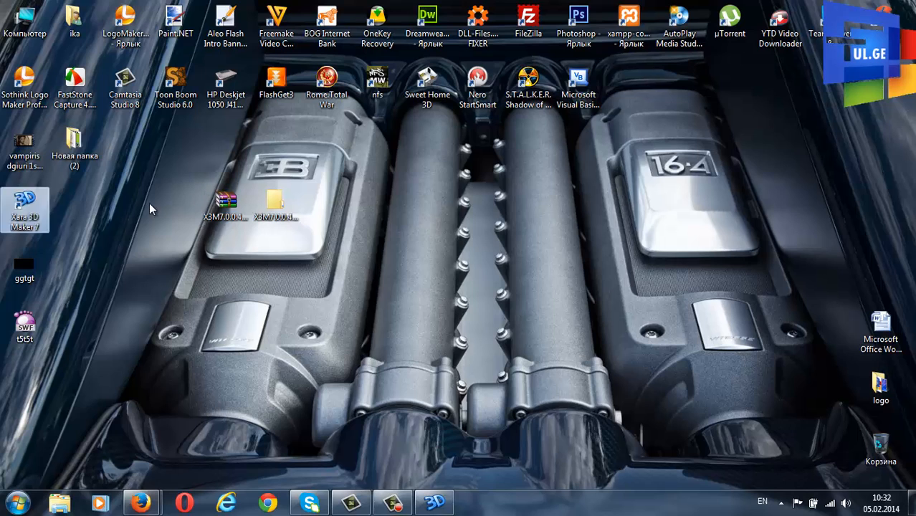
right_click(149, 204)
click(176, 276)
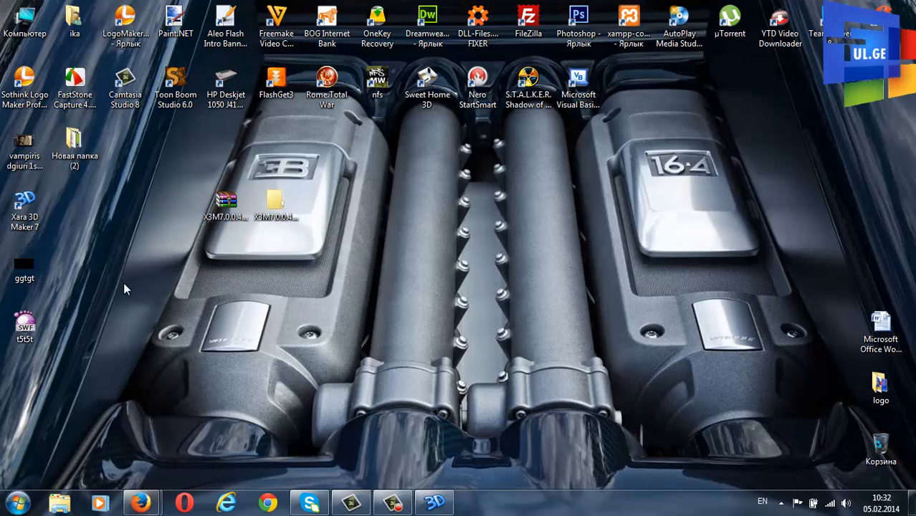
right_click(25, 267)
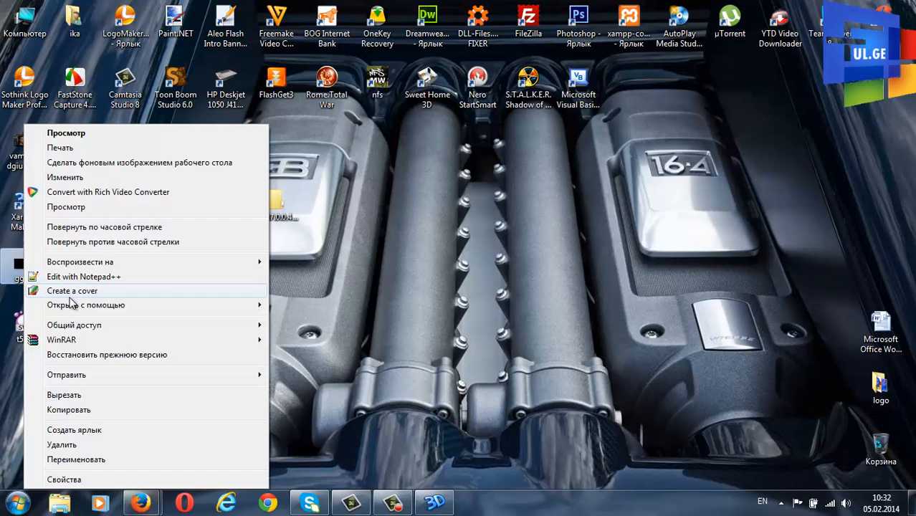
mouse_move(172, 311)
click(273, 307)
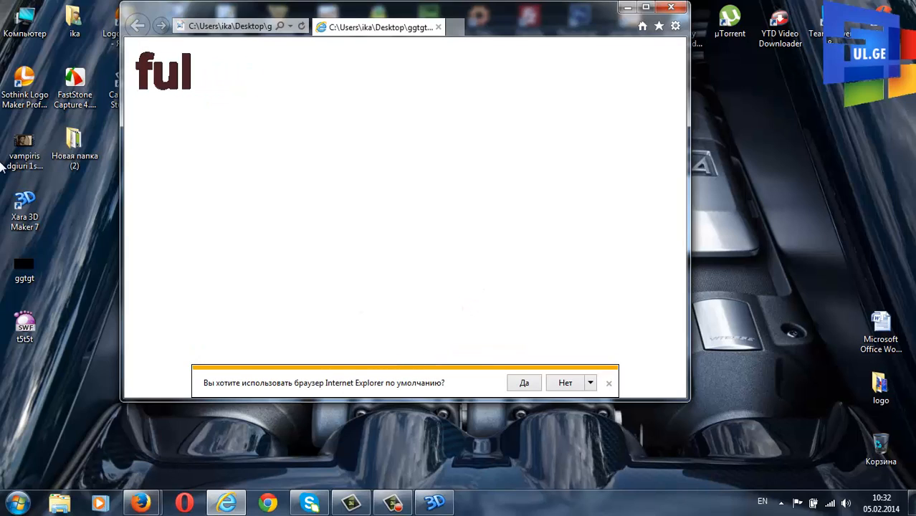
Play the exported Flash file "t5t5t" in GOM Player, close the browser, dismiss the player's update offer, and close the player.
double_click(23, 327)
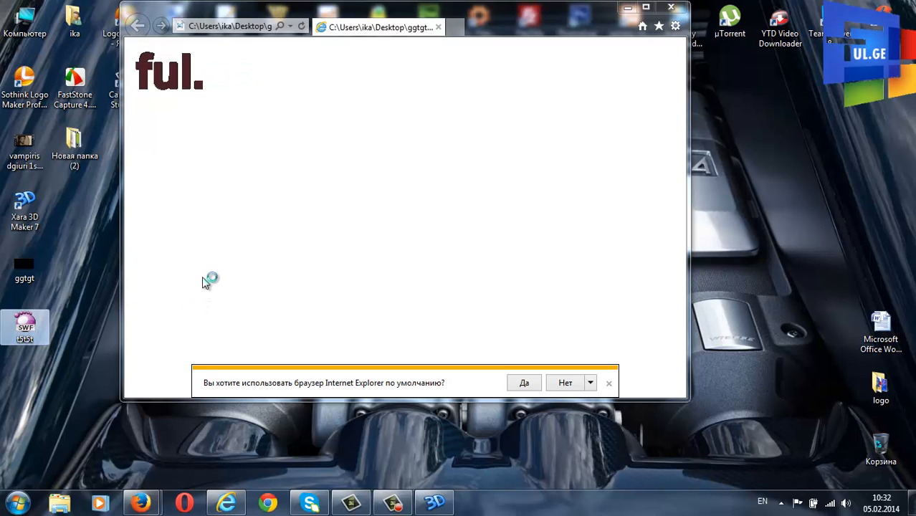
click(672, 8)
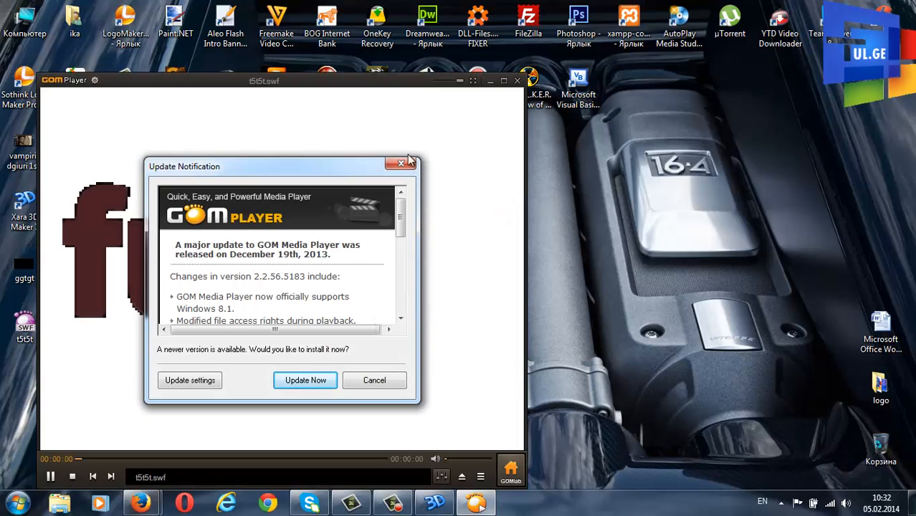
click(408, 162)
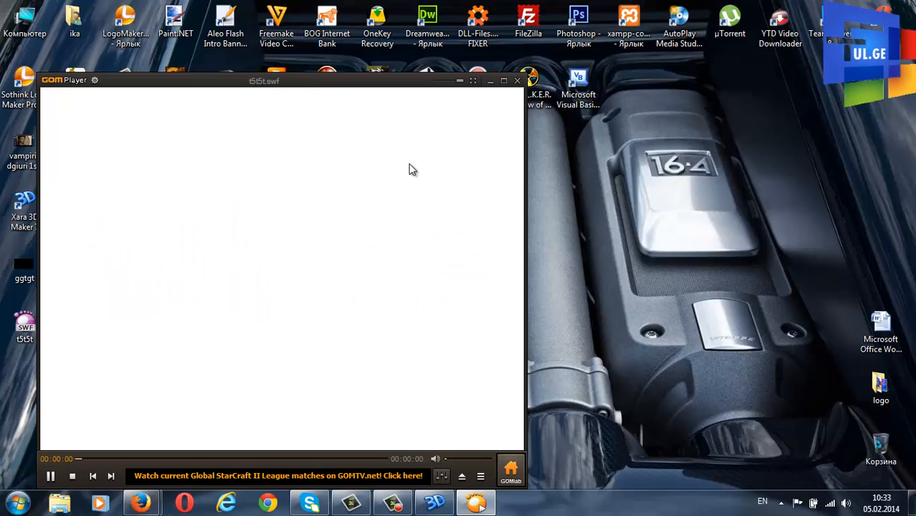
click(517, 80)
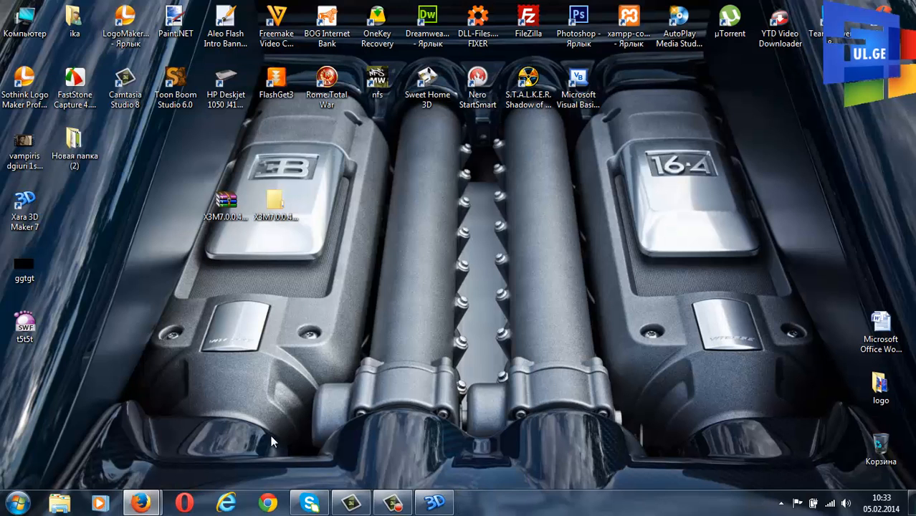
Return to Xara 3D Maker 7, stop the animation playback, and scrub through the frames to frame 7.
click(435, 504)
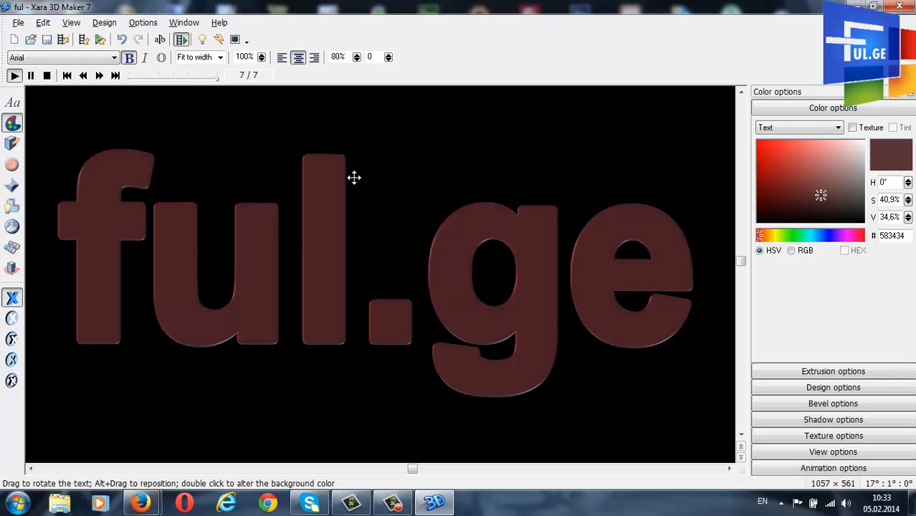
click(46, 75)
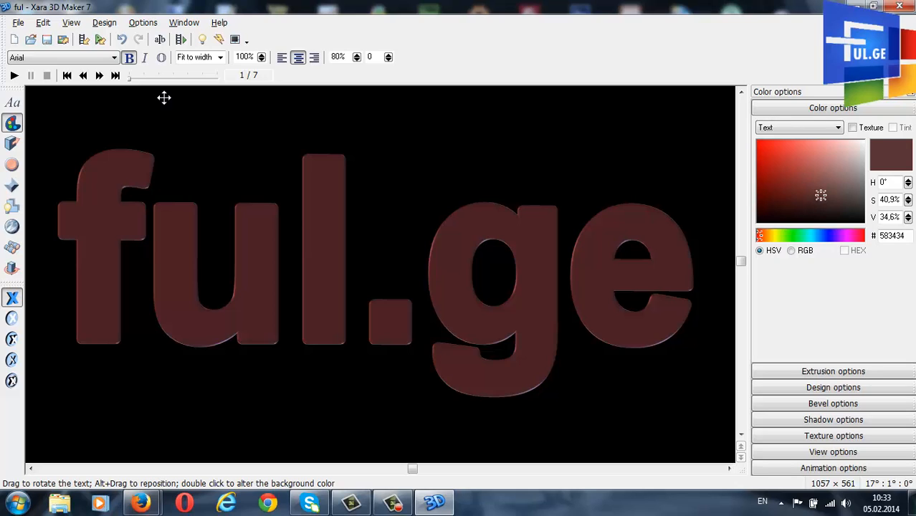
drag(133, 78, 511, 77)
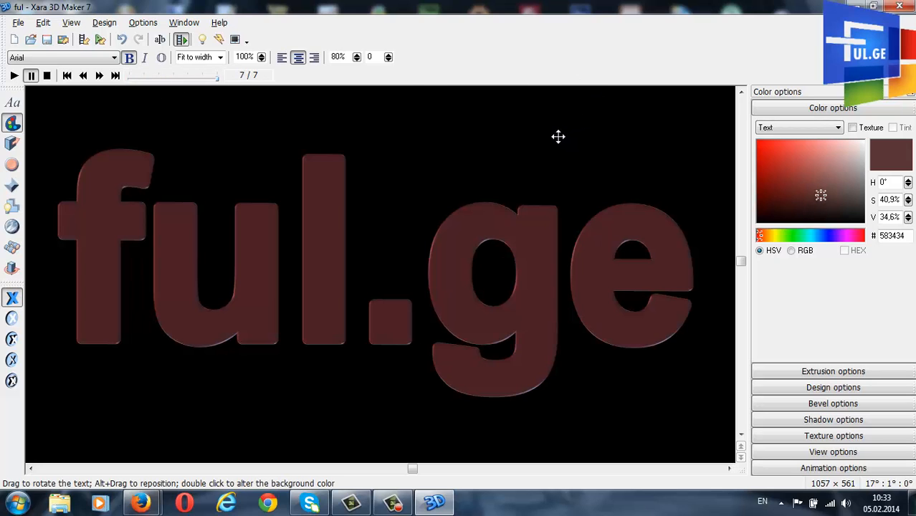